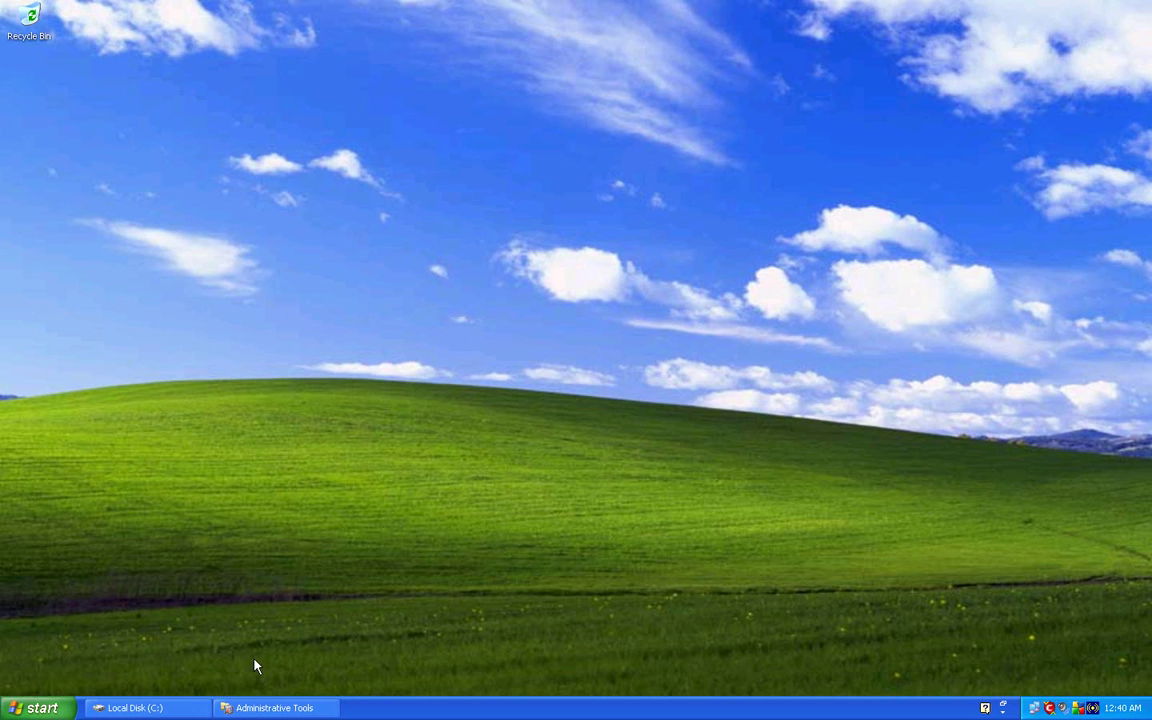
# Step: Open Computer Management from the Control Panel's Administrative Tools and maximize its window
pyautogui.click(37, 709)
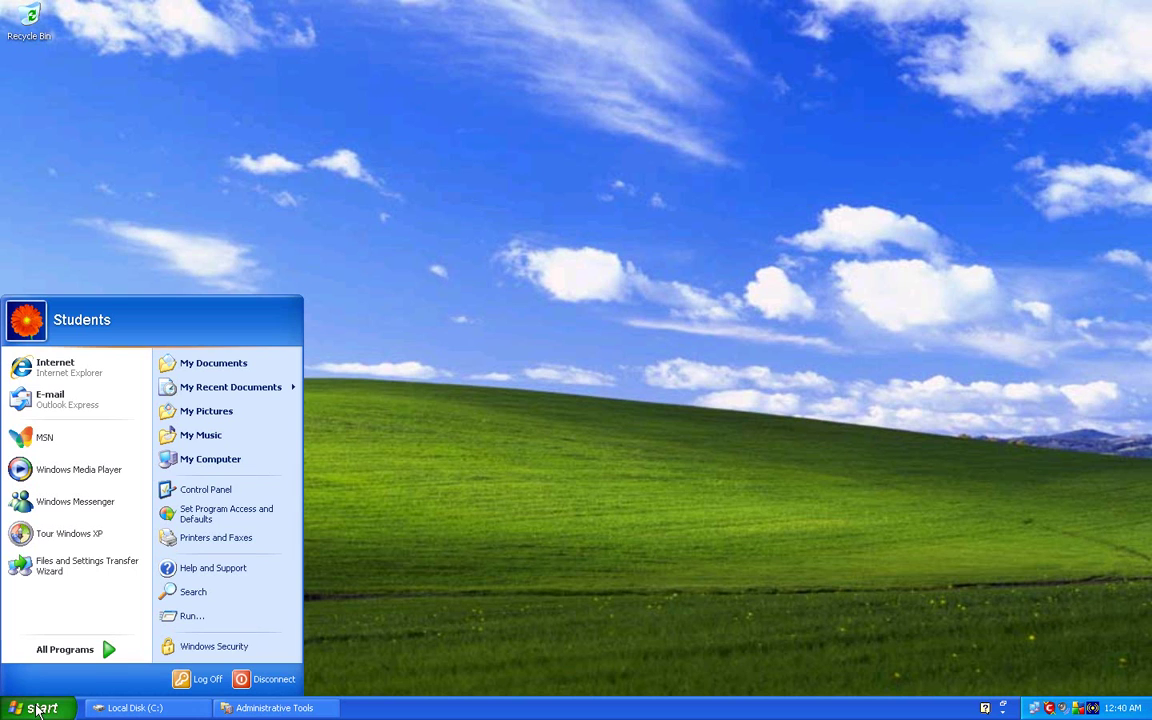
pyautogui.click(207, 489)
pyautogui.doubleClick(423, 168)
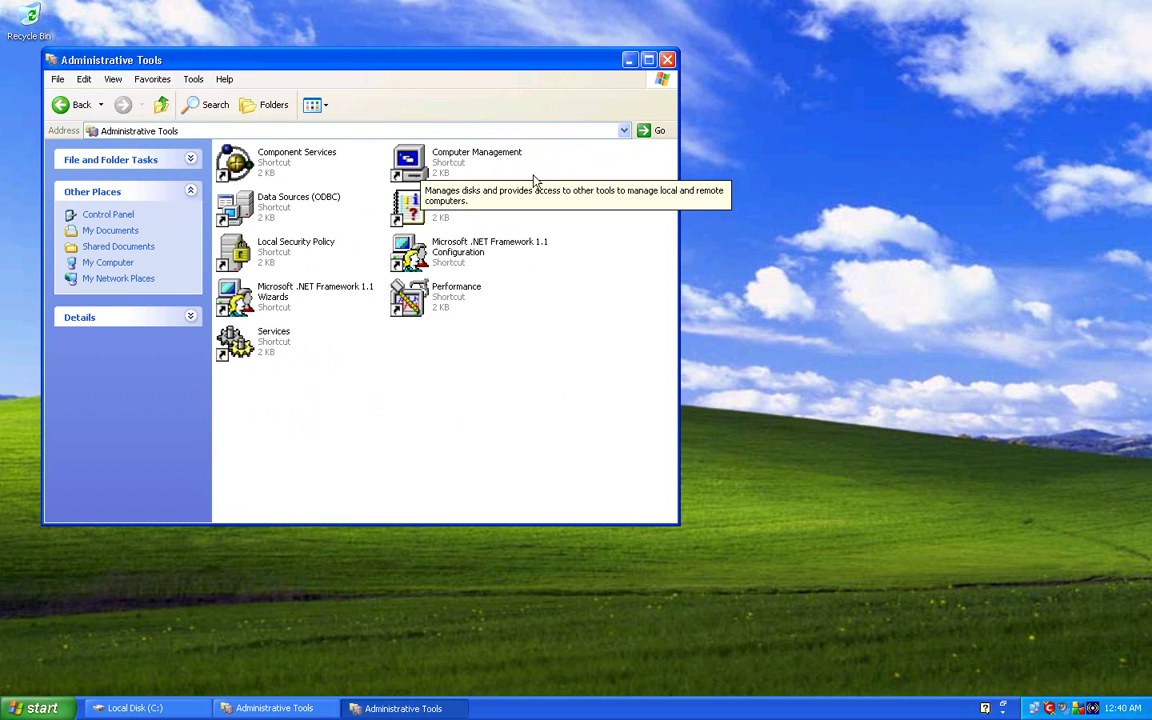
pyautogui.doubleClick(497, 154)
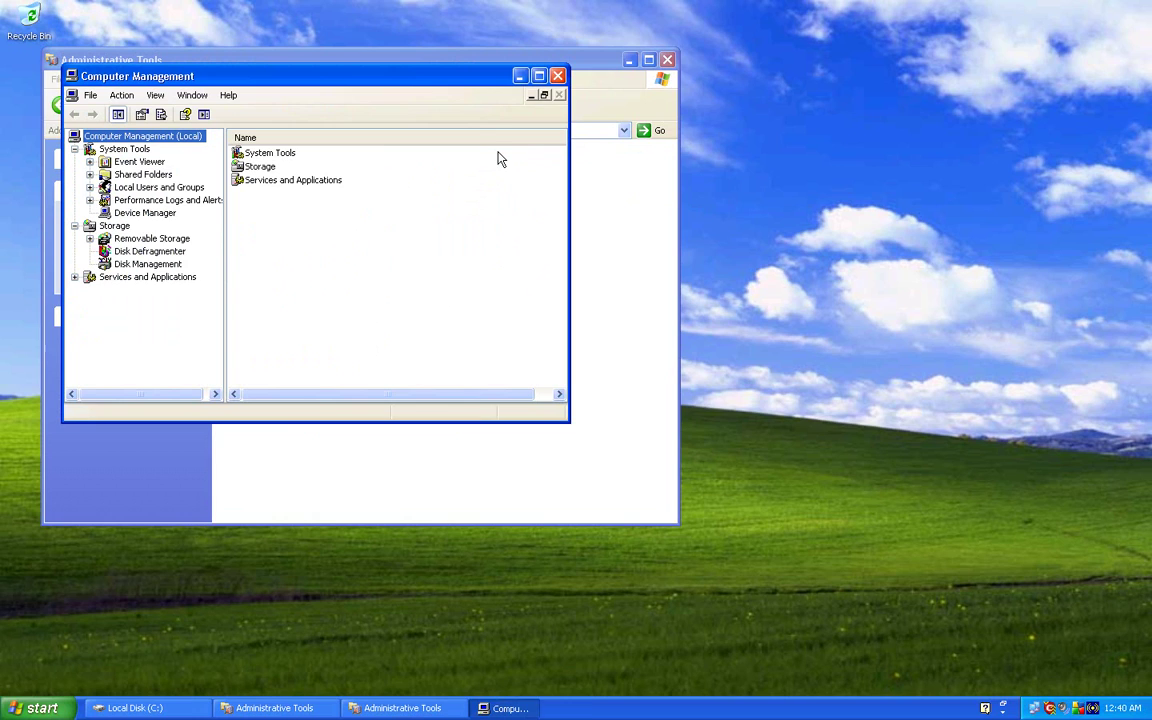
pyautogui.click(539, 76)
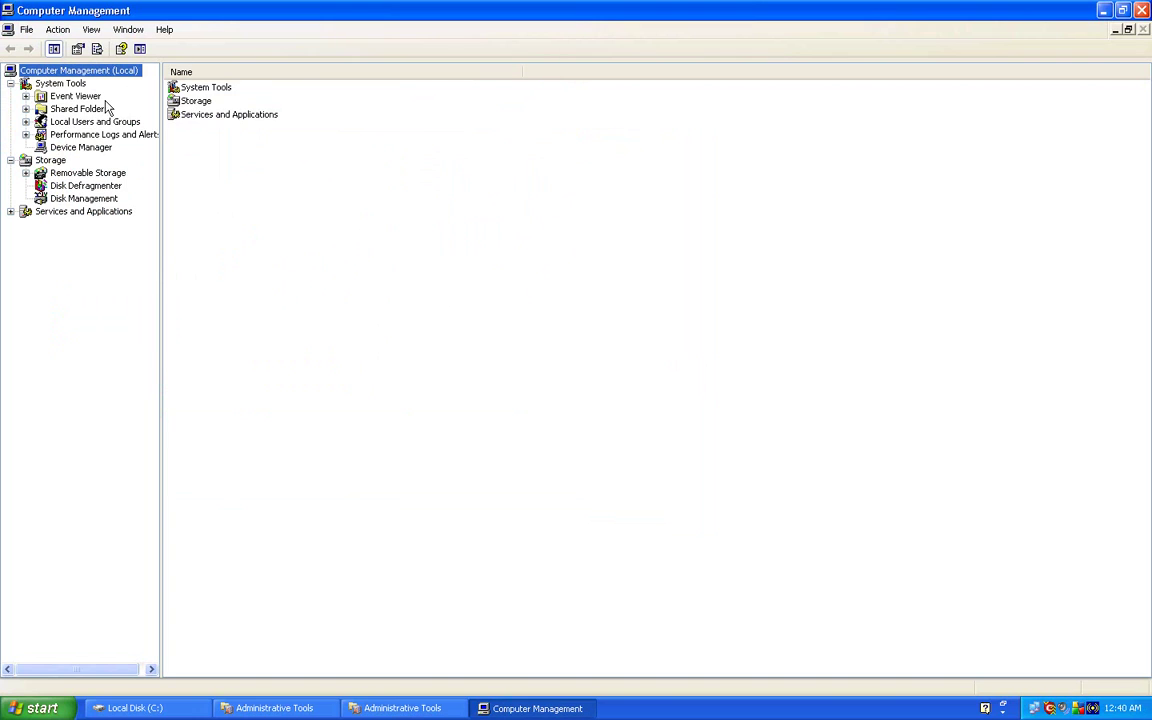
# Step: Show the local user accounts and examine the BadGuy, Crook, Students and Trusted accounts
pyautogui.click(26, 122)
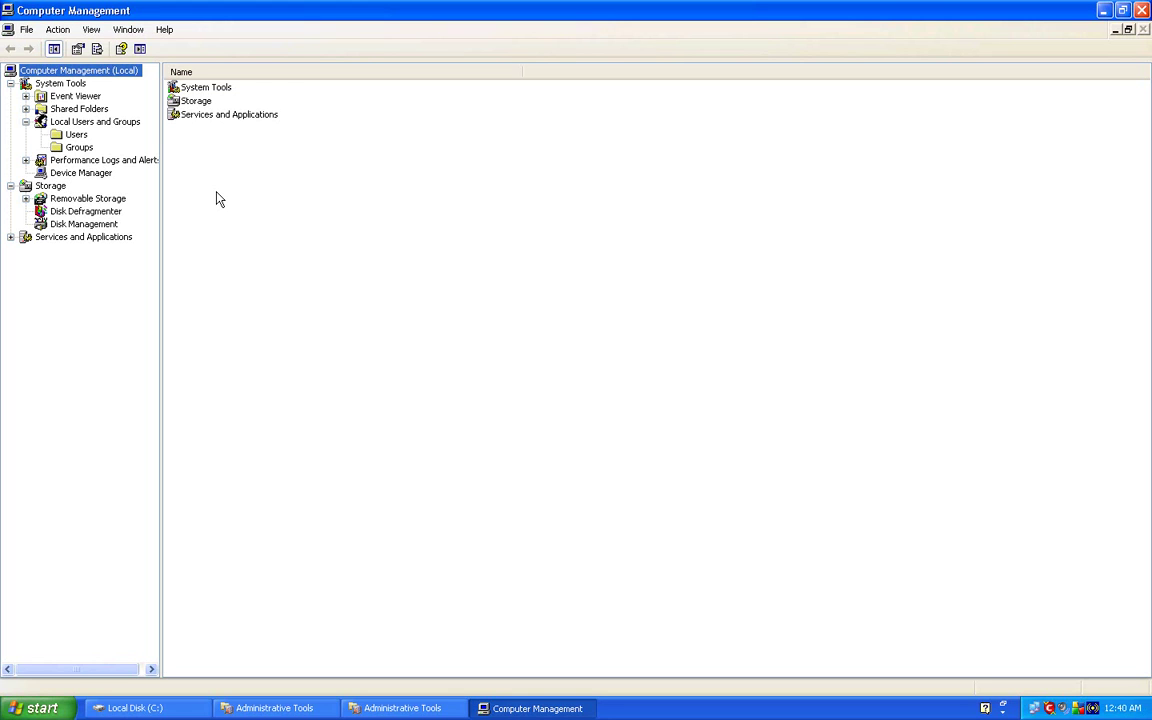
pyautogui.click(80, 135)
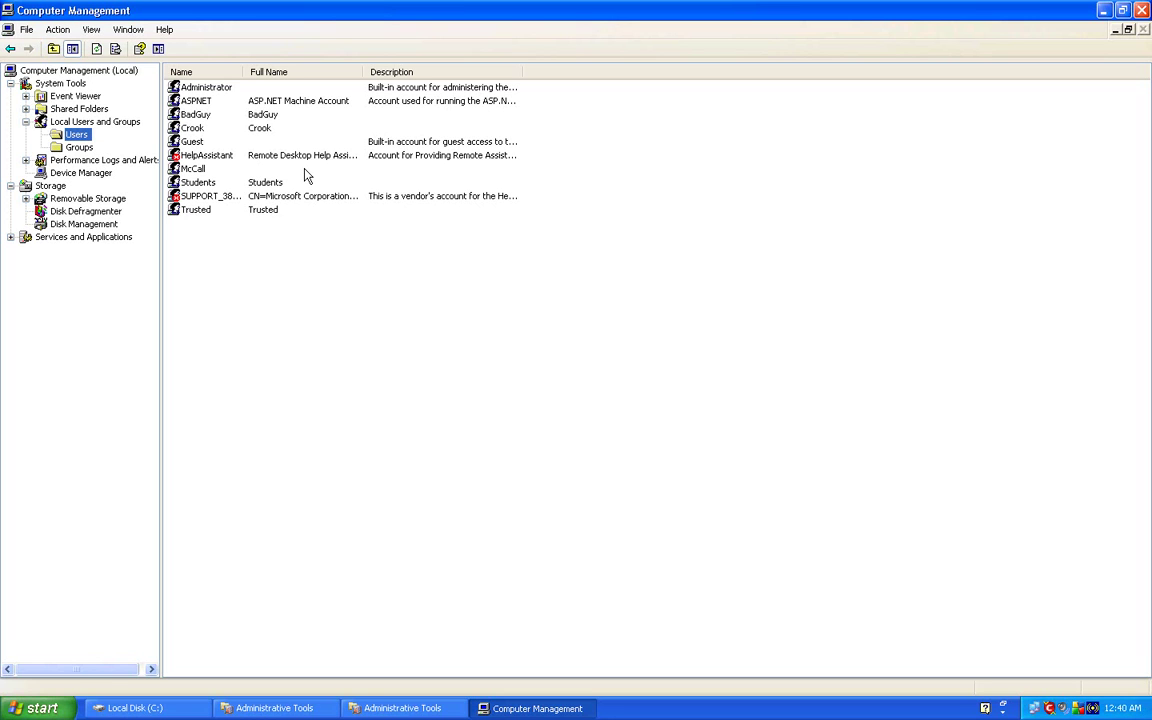
pyautogui.click(255, 115)
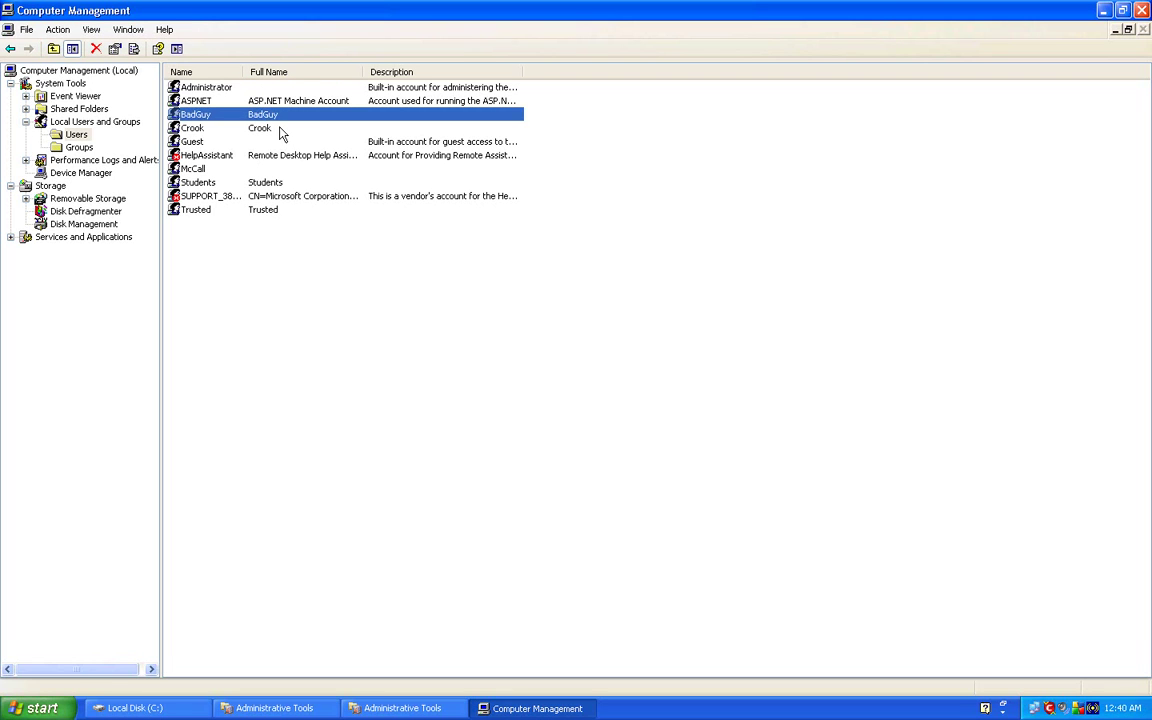
pyautogui.click(268, 130)
pyautogui.click(288, 185)
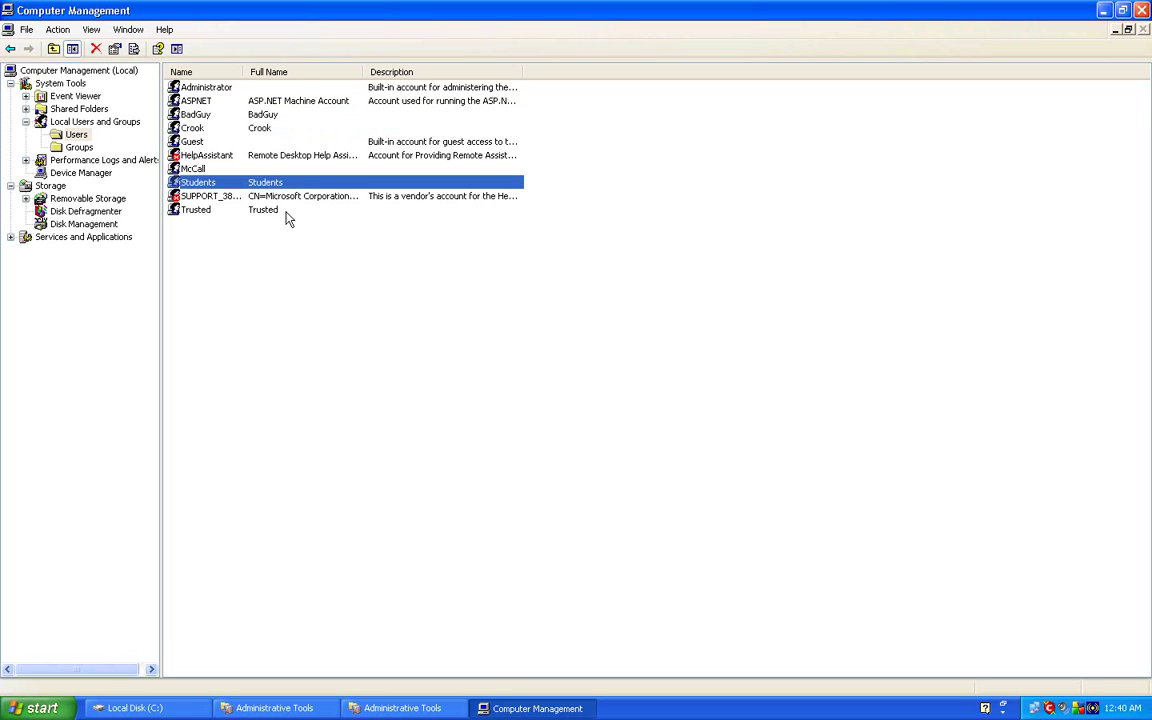
pyautogui.click(286, 212)
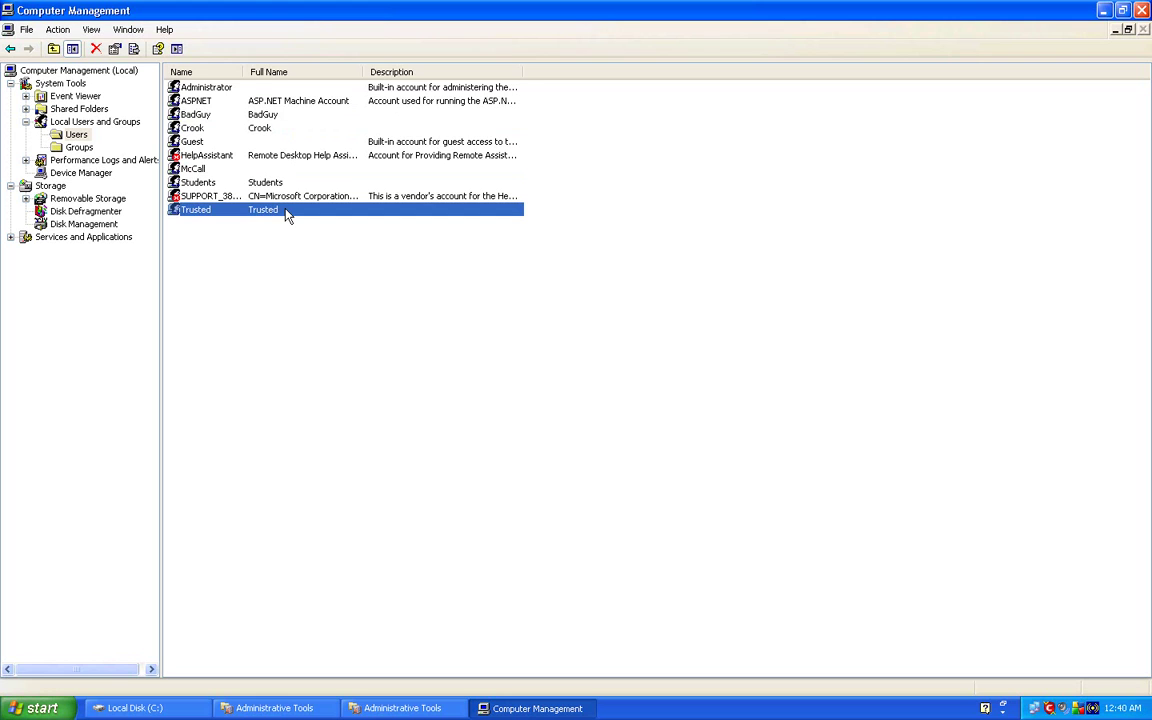
# Step: Show the local groups and locate the TrustedUsers and Untrusted groups
pyautogui.click(85, 146)
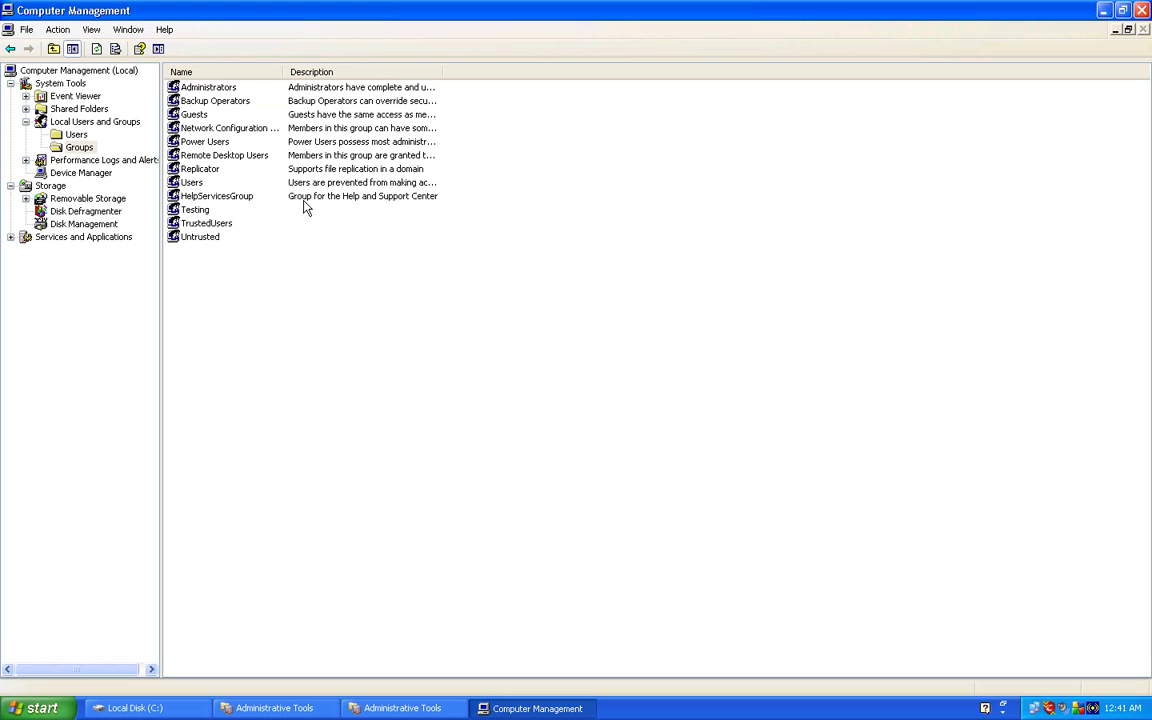
pyautogui.click(228, 225)
pyautogui.click(228, 238)
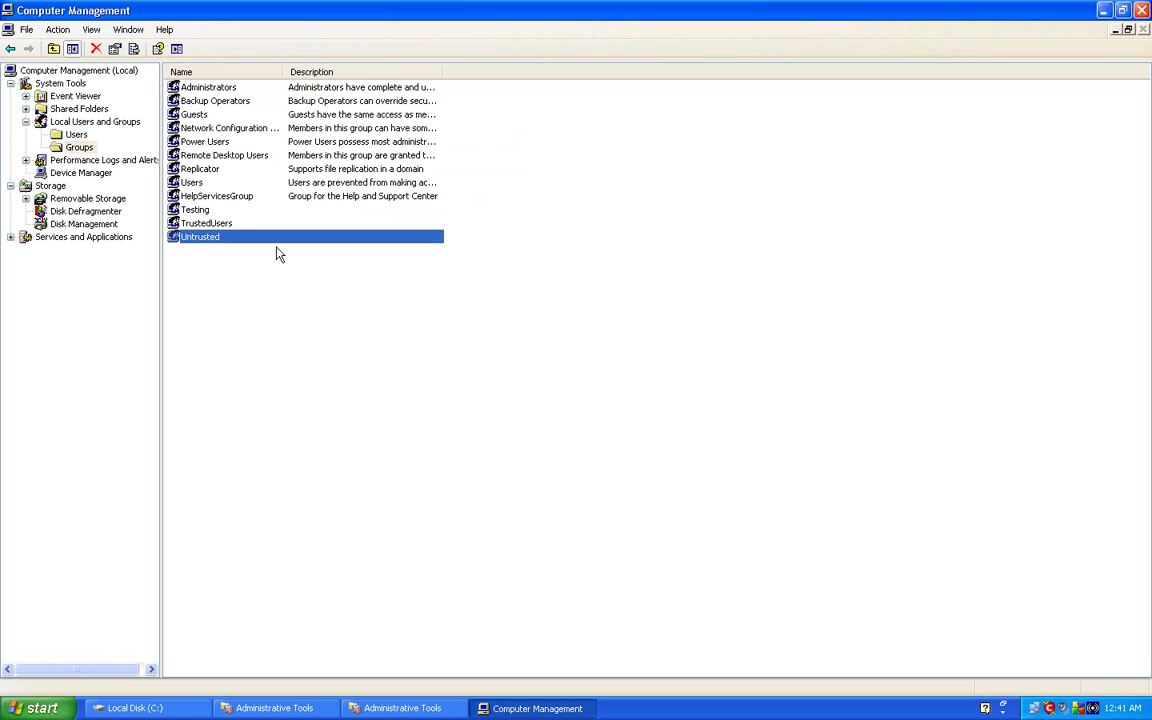
# Step: Add the local account listed directly above Students in the user list to the TrustedUsers group and save the membership
pyautogui.doubleClick(228, 225)
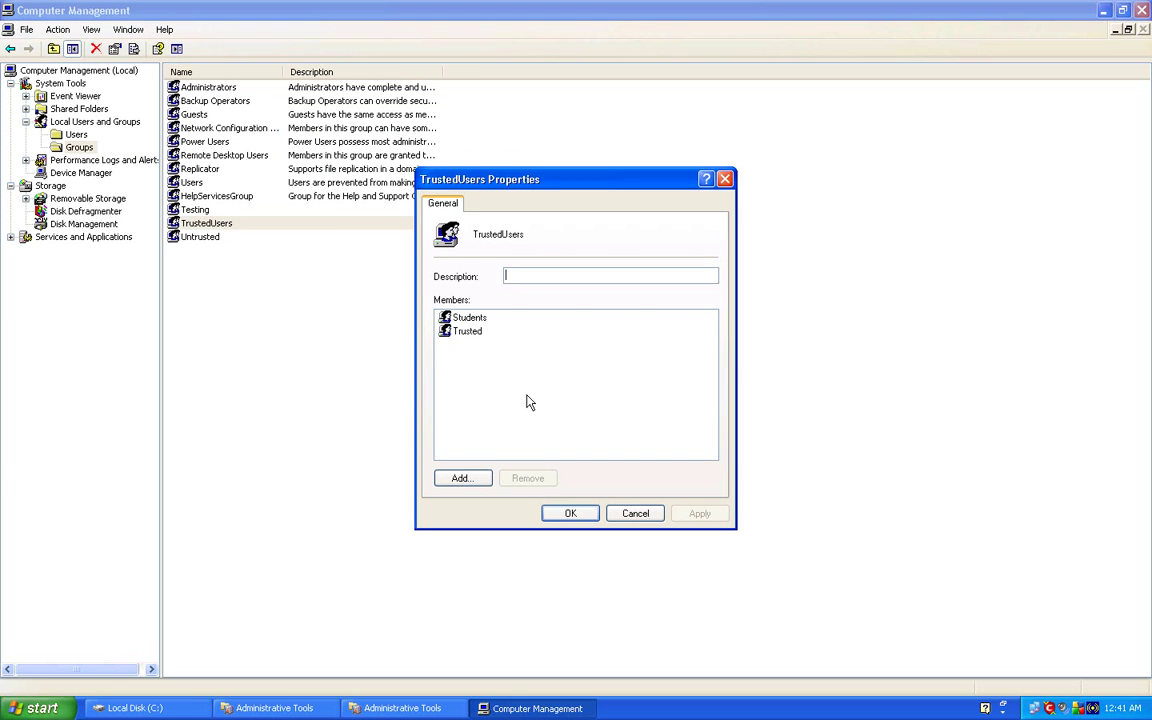
pyautogui.click(470, 480)
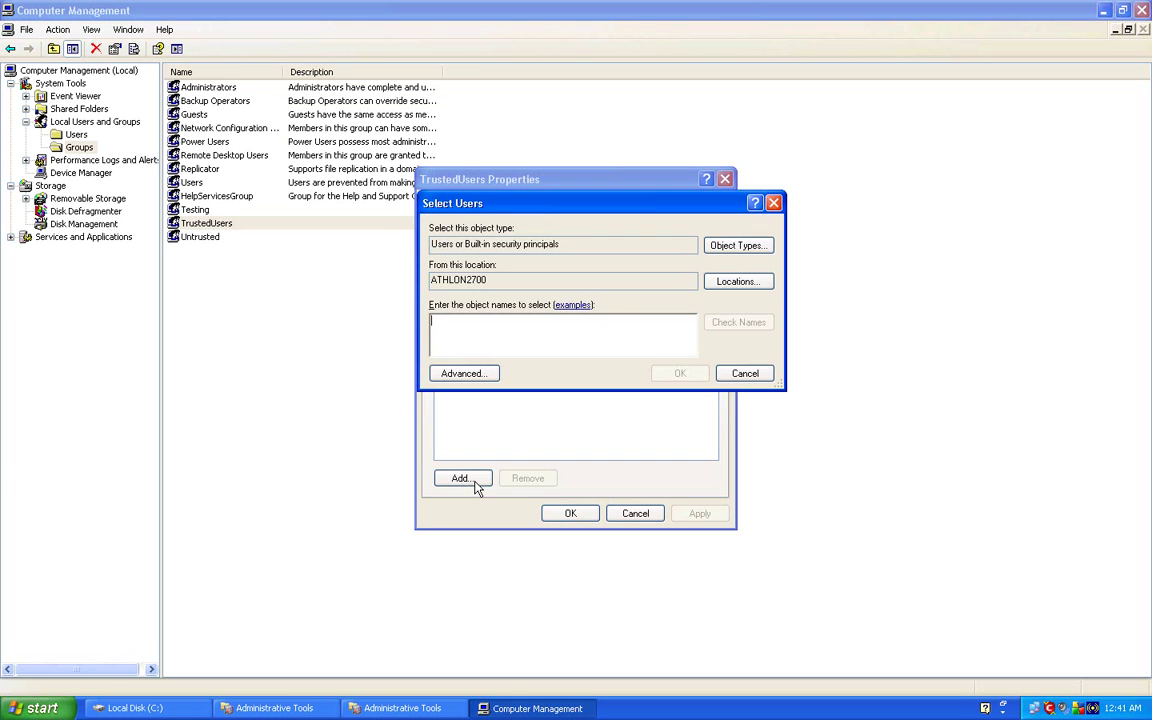
pyautogui.write('mc')
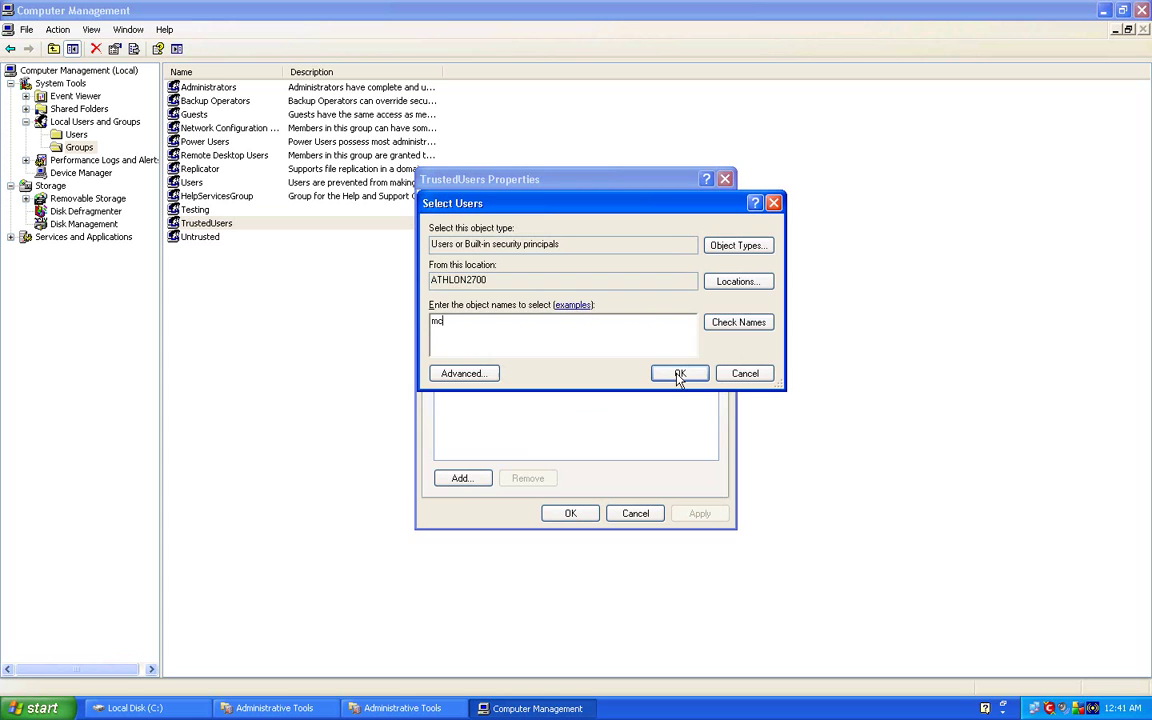
pyautogui.write('call')
pyautogui.click(679, 374)
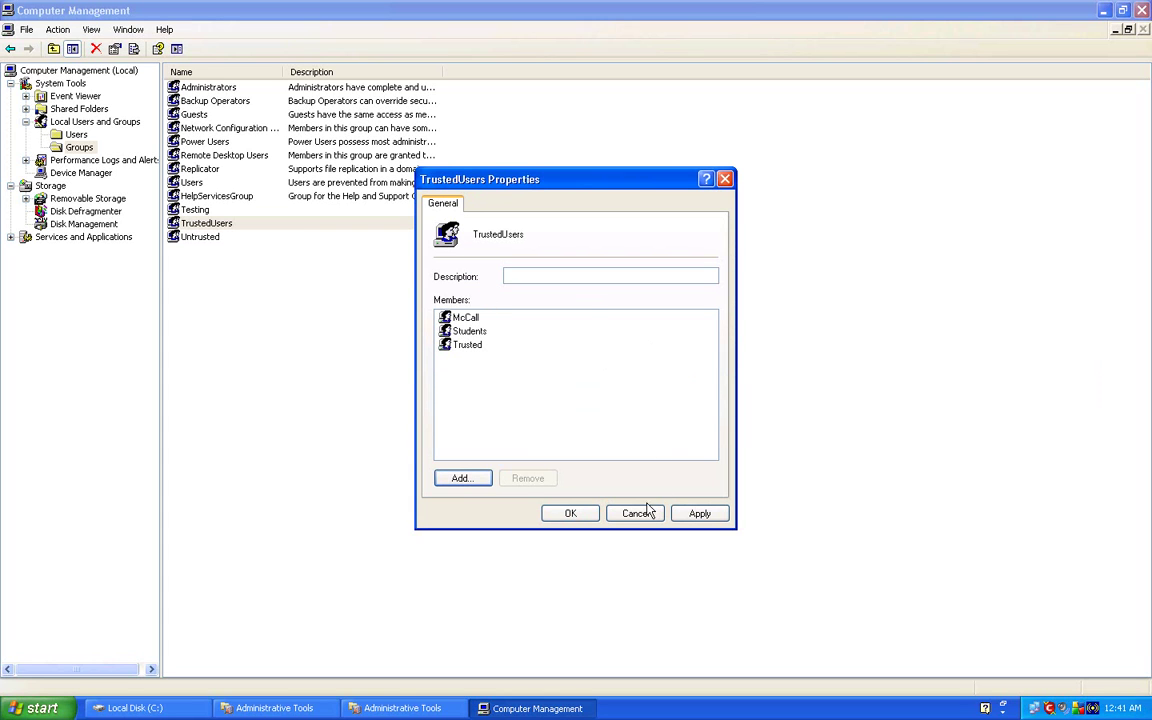
pyautogui.click(705, 519)
pyautogui.click(570, 513)
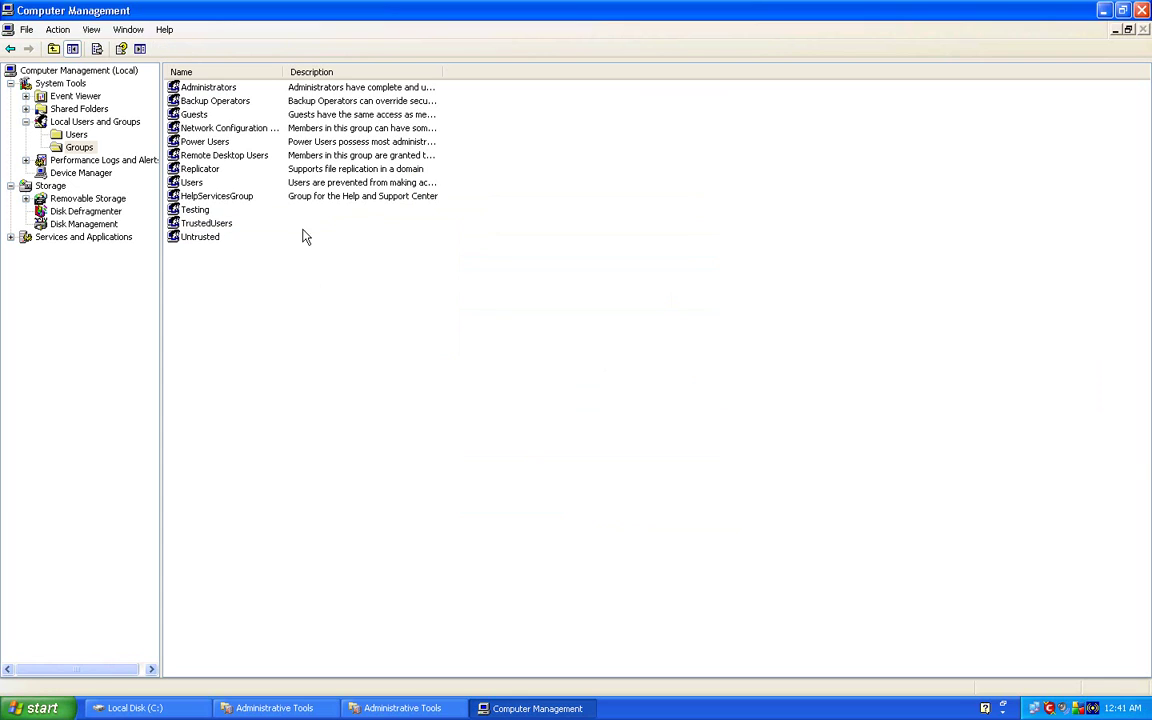
# Step: Add the user Crook to the Untrusted group, verifying the account name before saving the membership
pyautogui.doubleClick(205, 243)
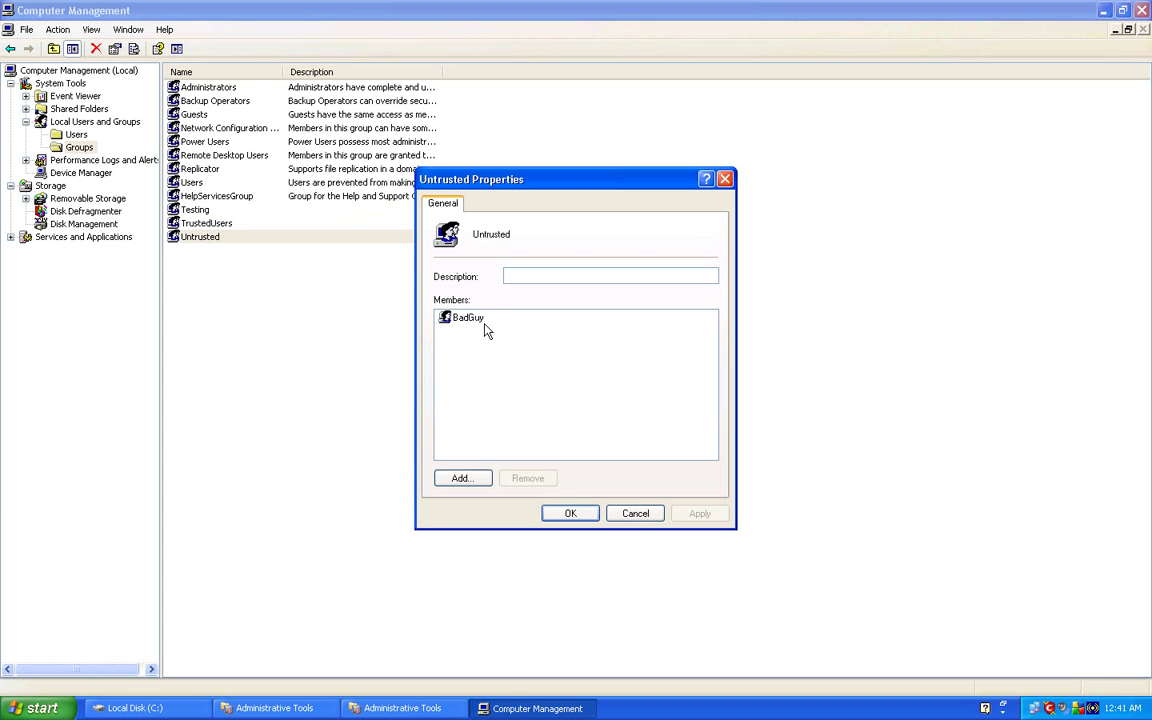
pyautogui.click(462, 478)
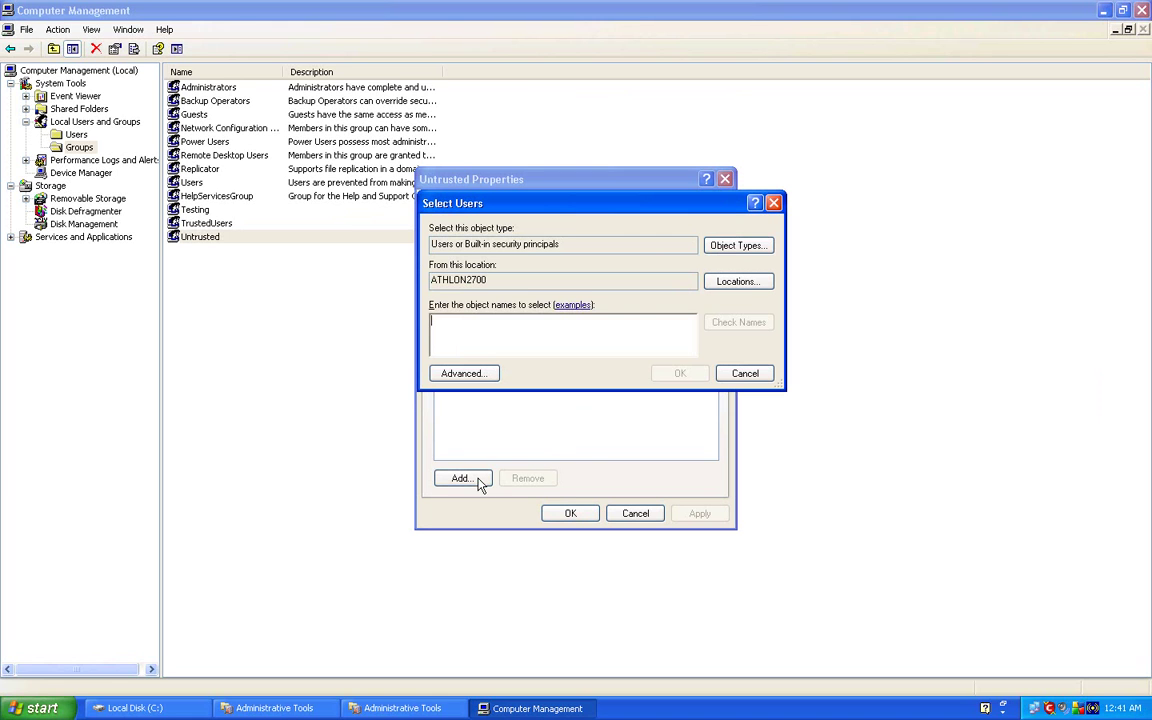
pyautogui.write('c')
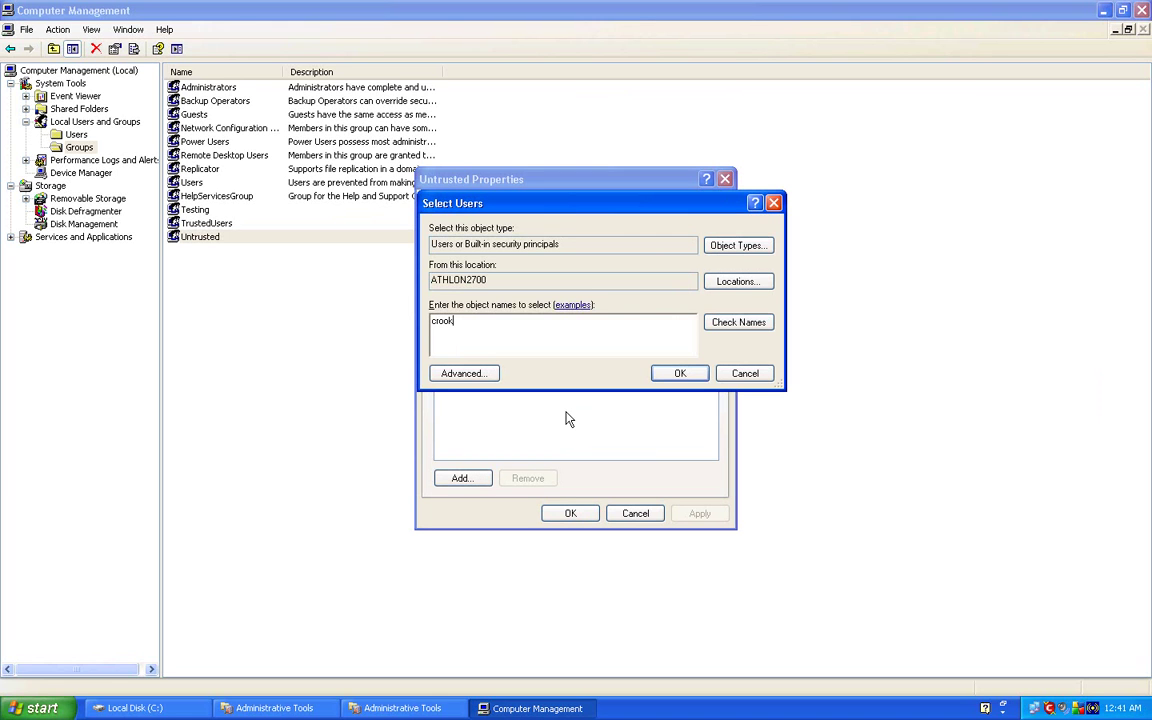
pyautogui.write('rook')
pyautogui.click(740, 321)
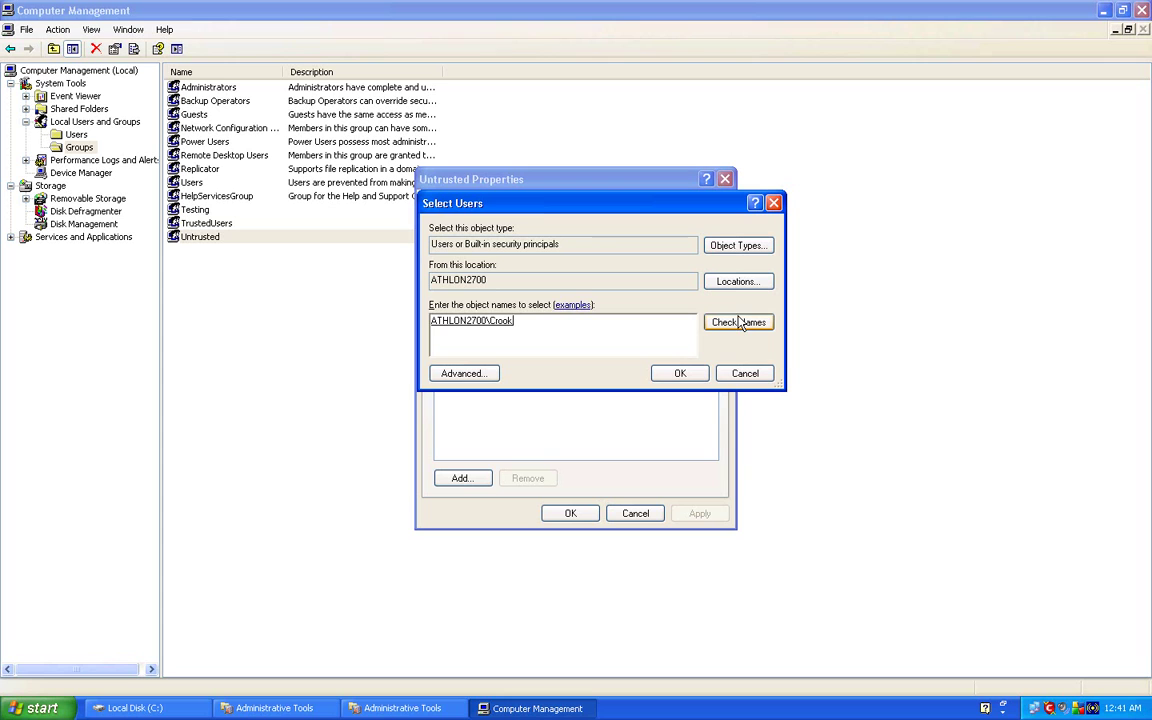
pyautogui.click(680, 374)
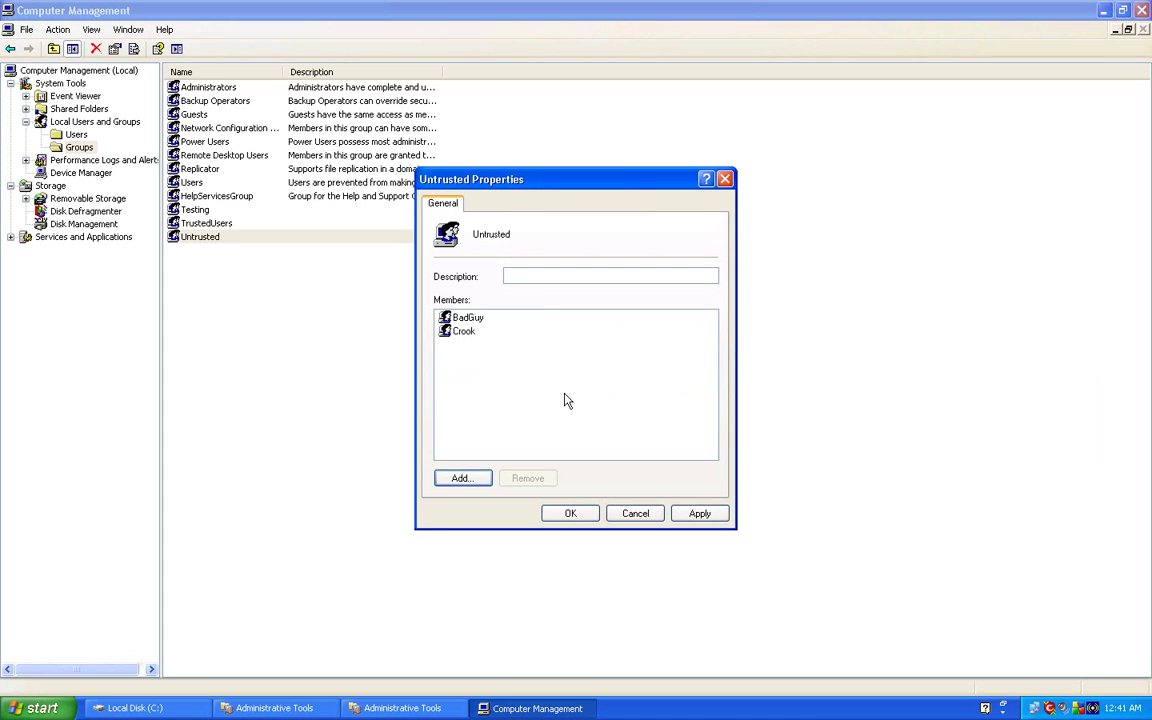
pyautogui.click(596, 513)
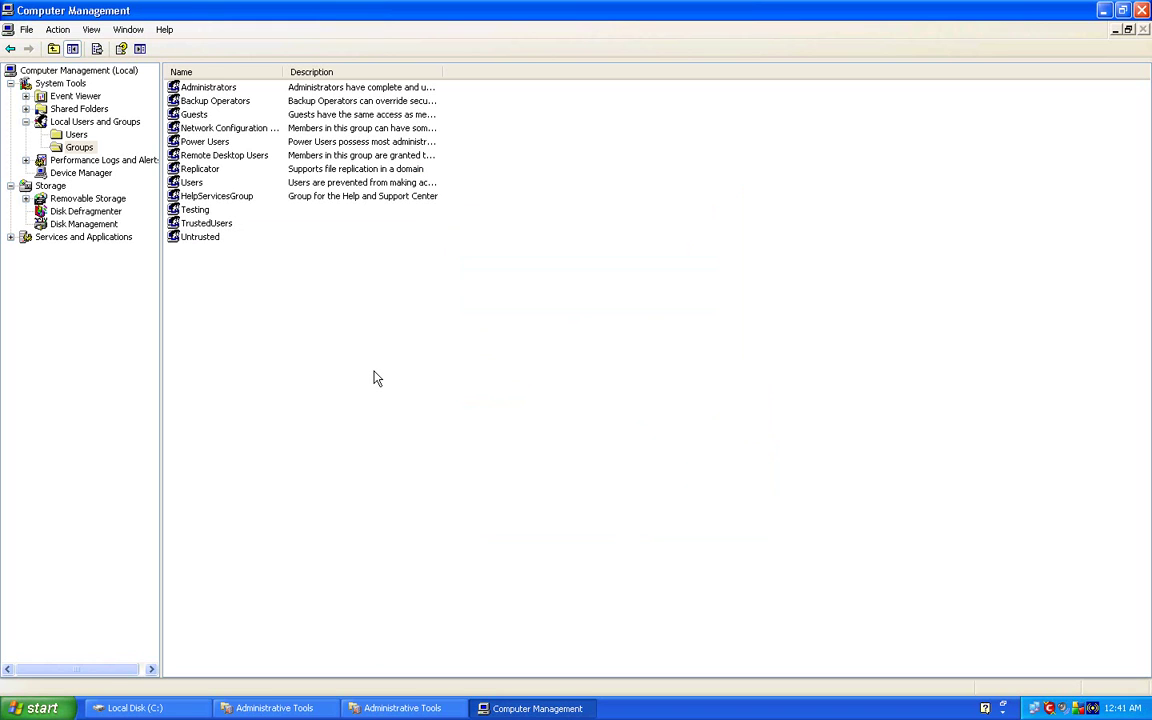
pyautogui.rightClick(270, 311)
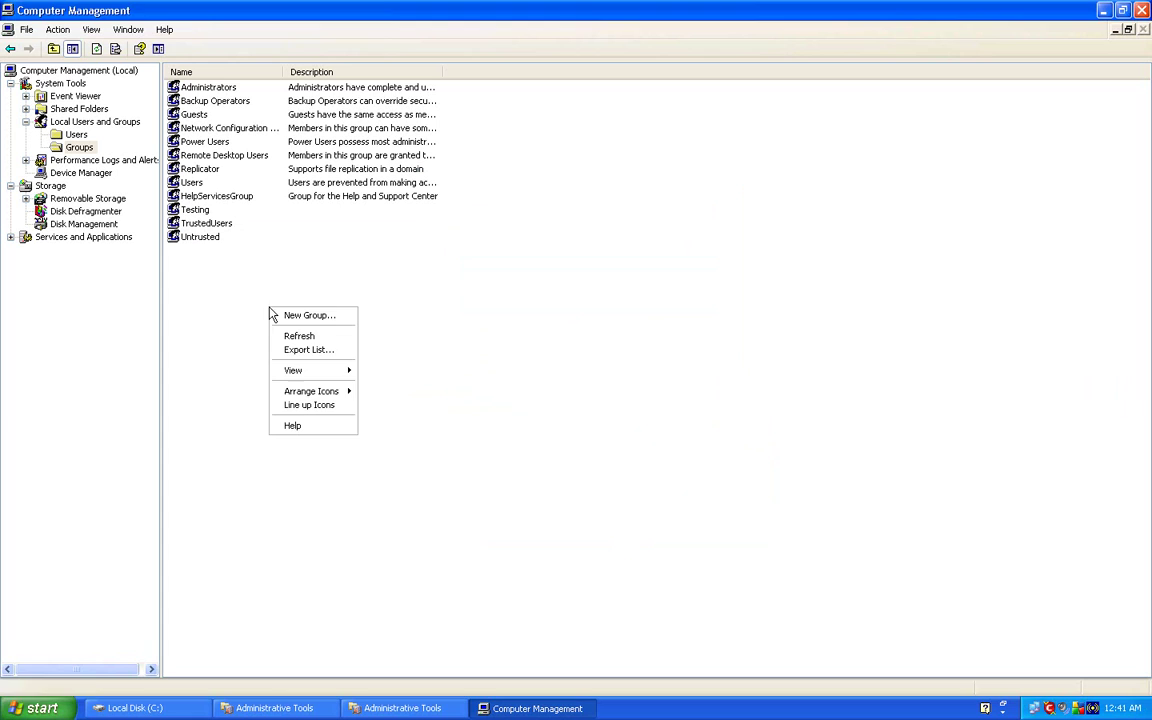
pyautogui.click(305, 317)
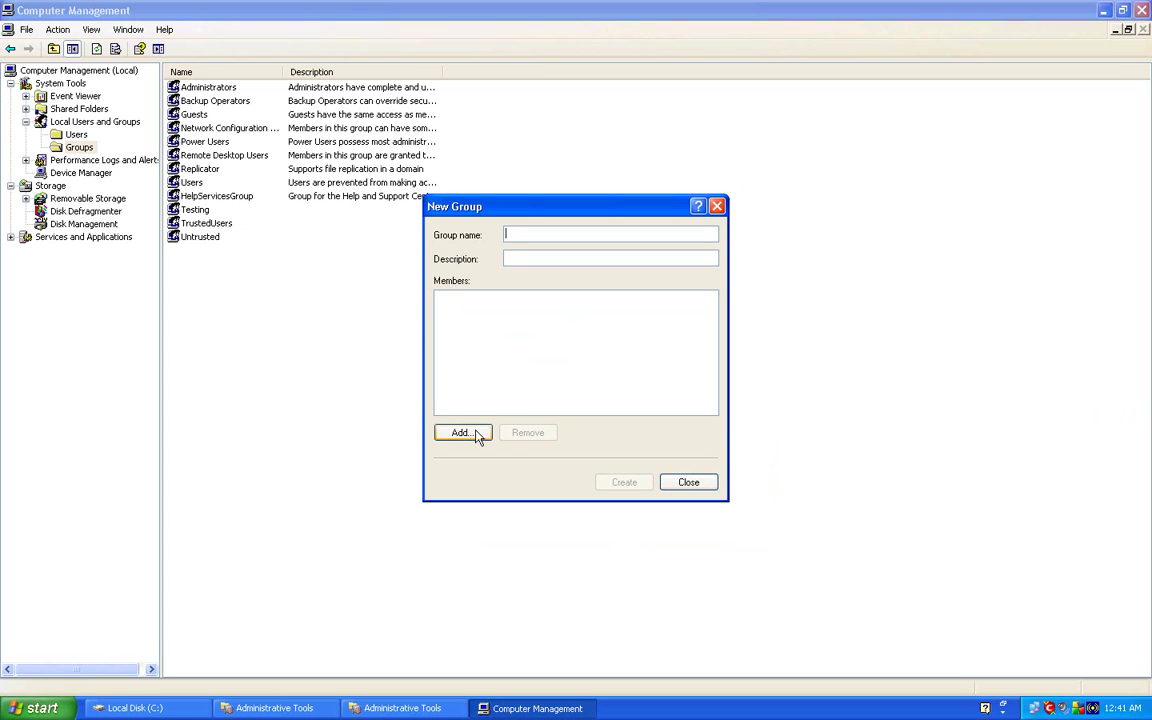
pyautogui.click(689, 483)
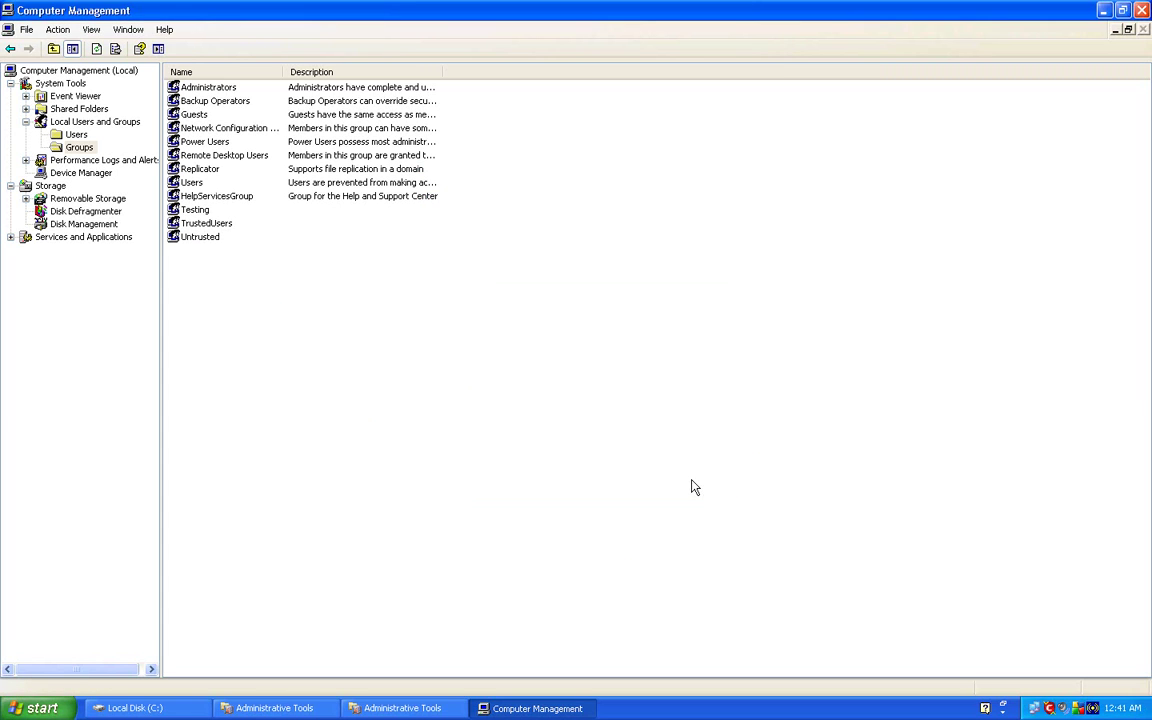
# Step: Close Computer Management and the Administrative Tools window in front, and open the Documents folder on Local Disk (C:)
pyautogui.click(1142, 10)
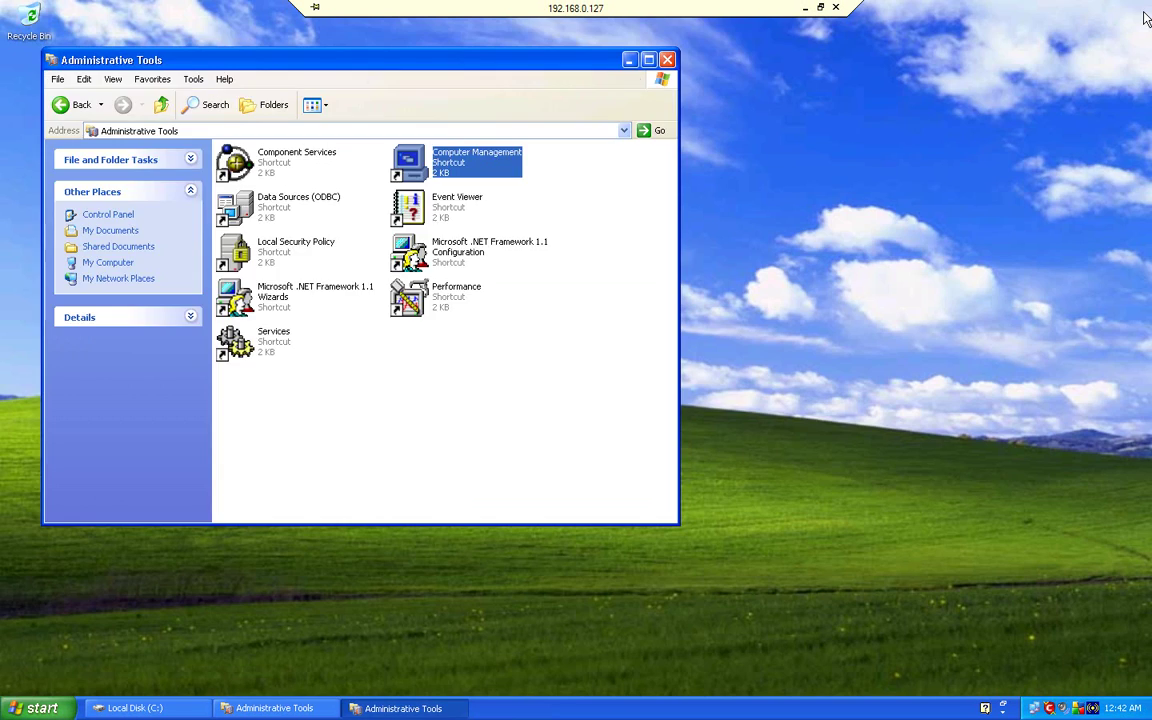
pyautogui.click(667, 60)
pyautogui.click(174, 708)
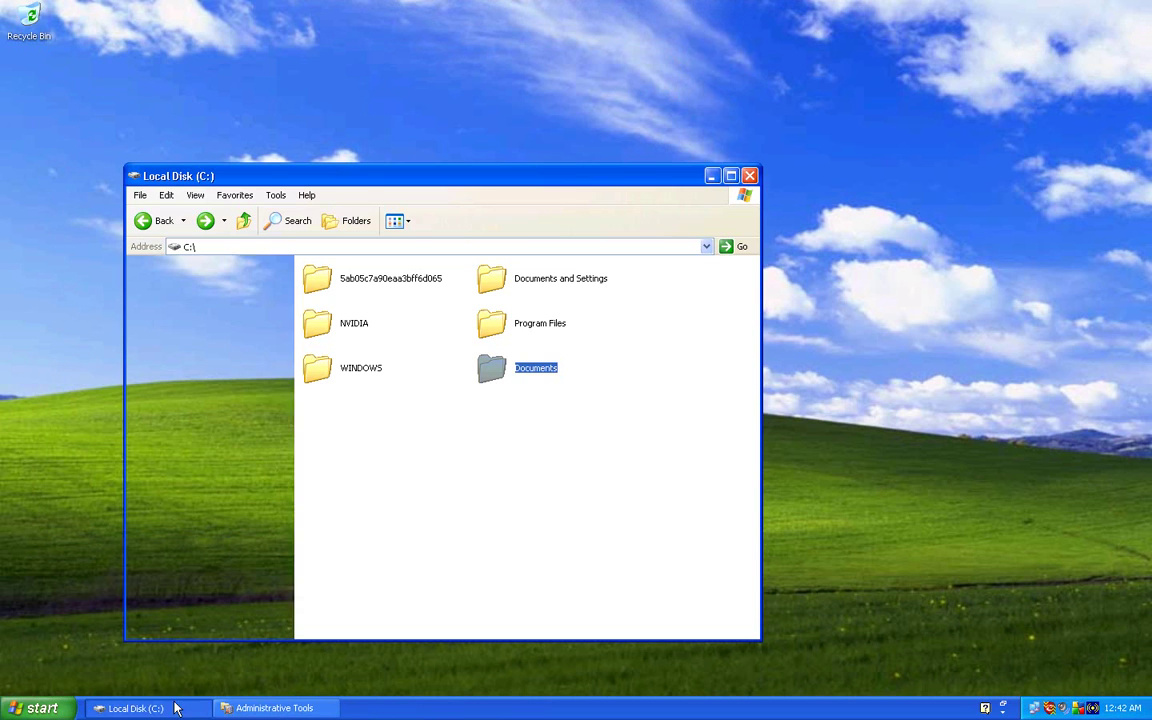
pyautogui.moveTo(504, 170); pyautogui.dragTo(635, 133)
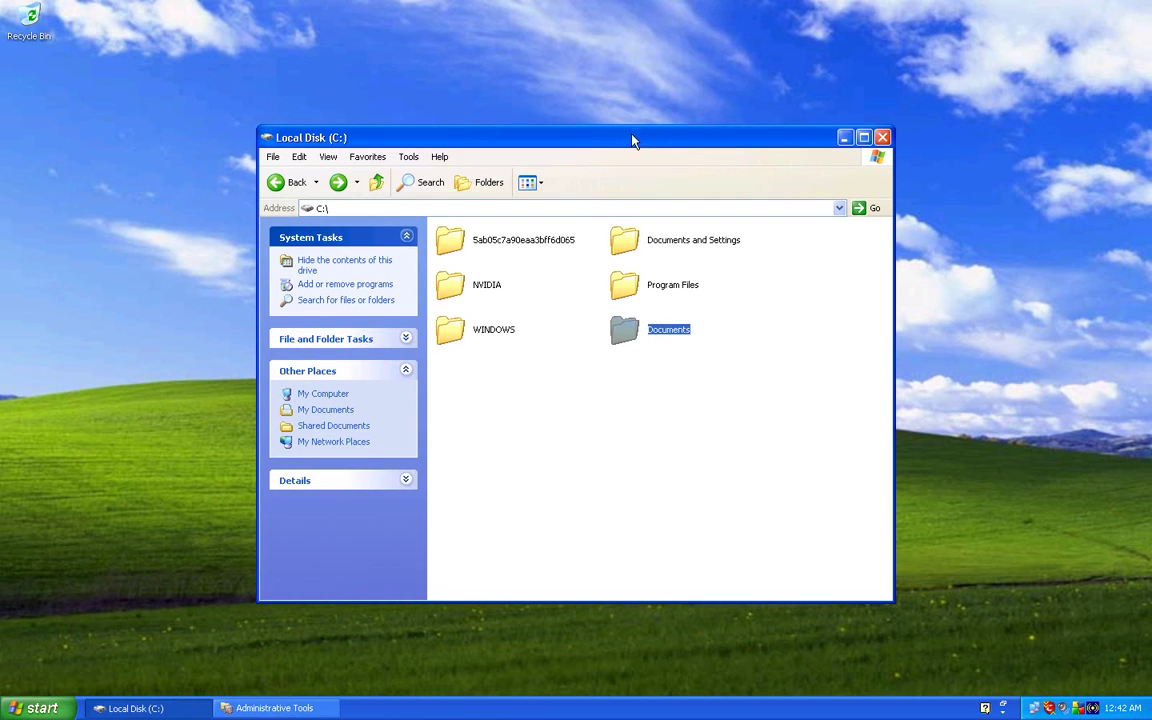
pyautogui.doubleClick(665, 333)
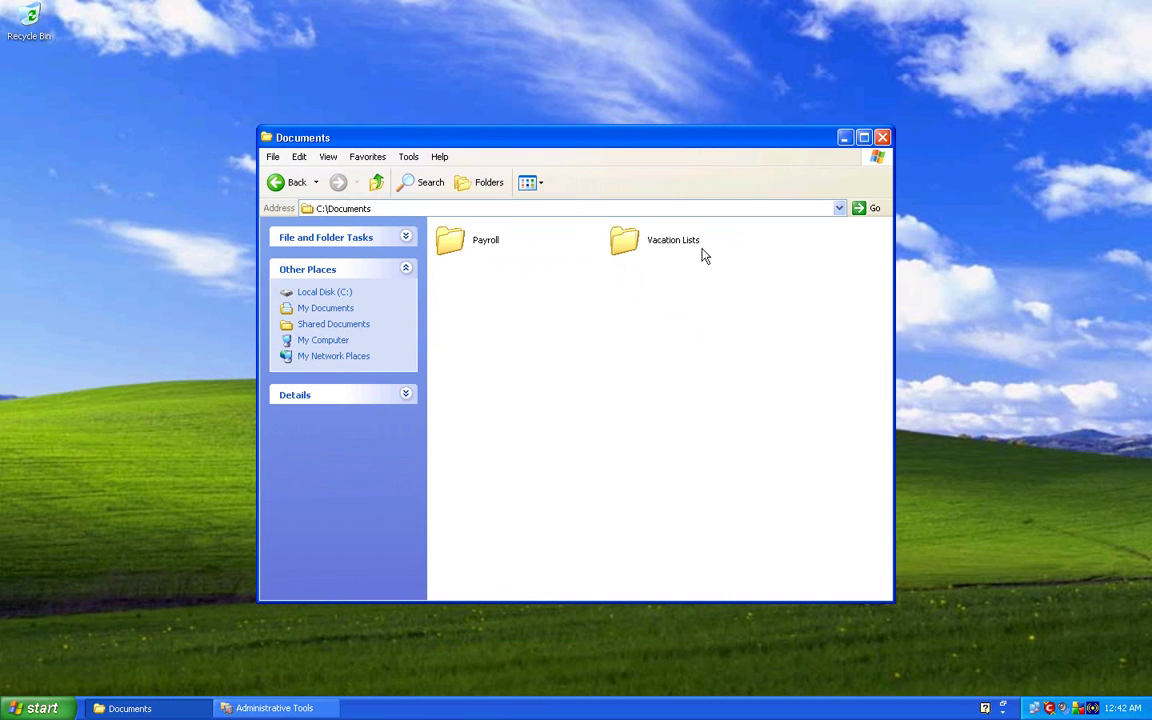
pyautogui.click(297, 183)
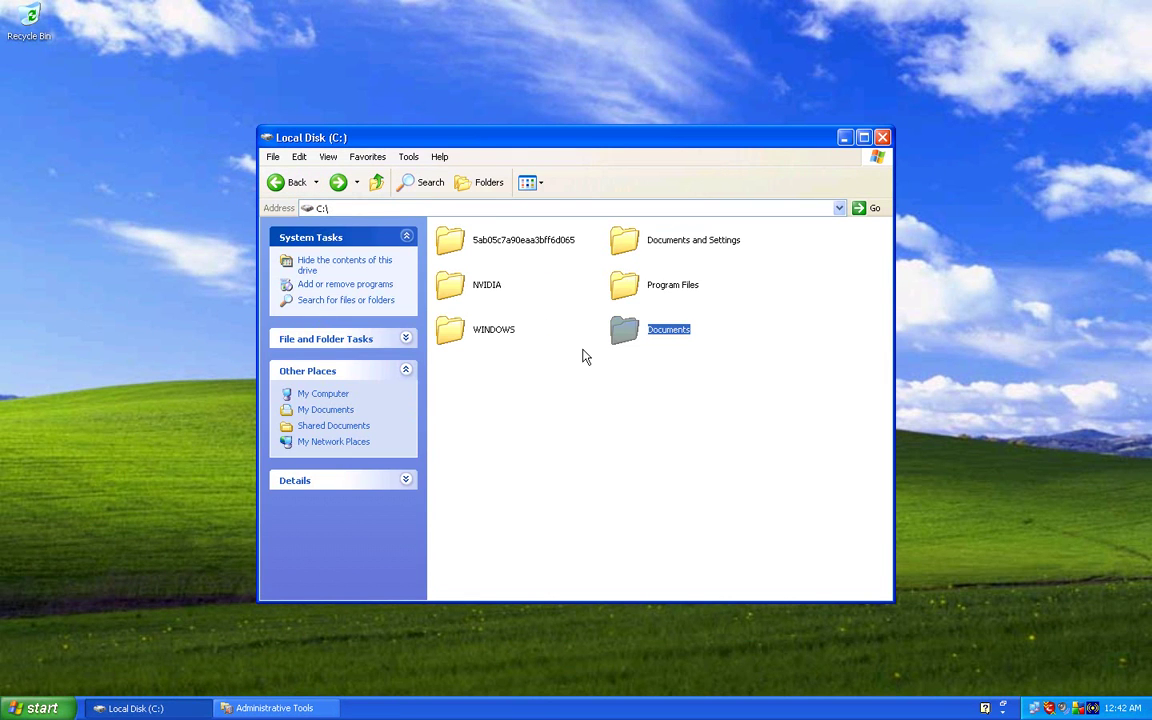
pyautogui.doubleClick(655, 334)
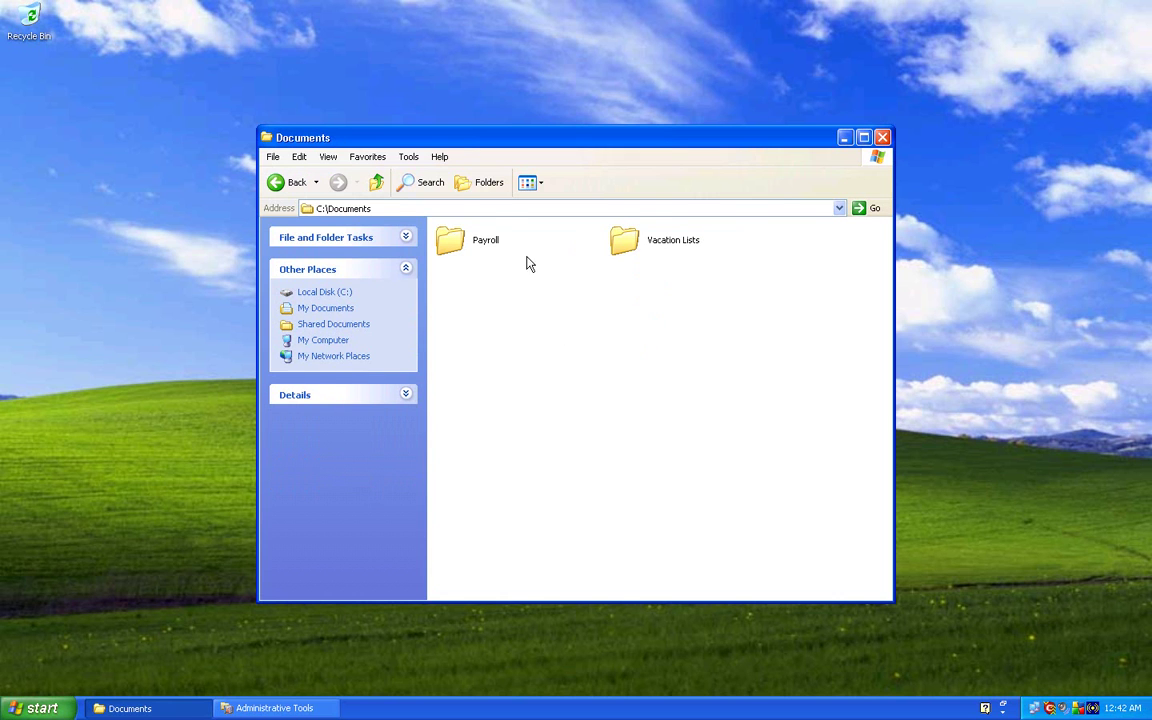
# Step: Check the "Use simple file sharing (Recommended)" setting in the advanced folder view options and close the dialog
pyautogui.click(411, 158)
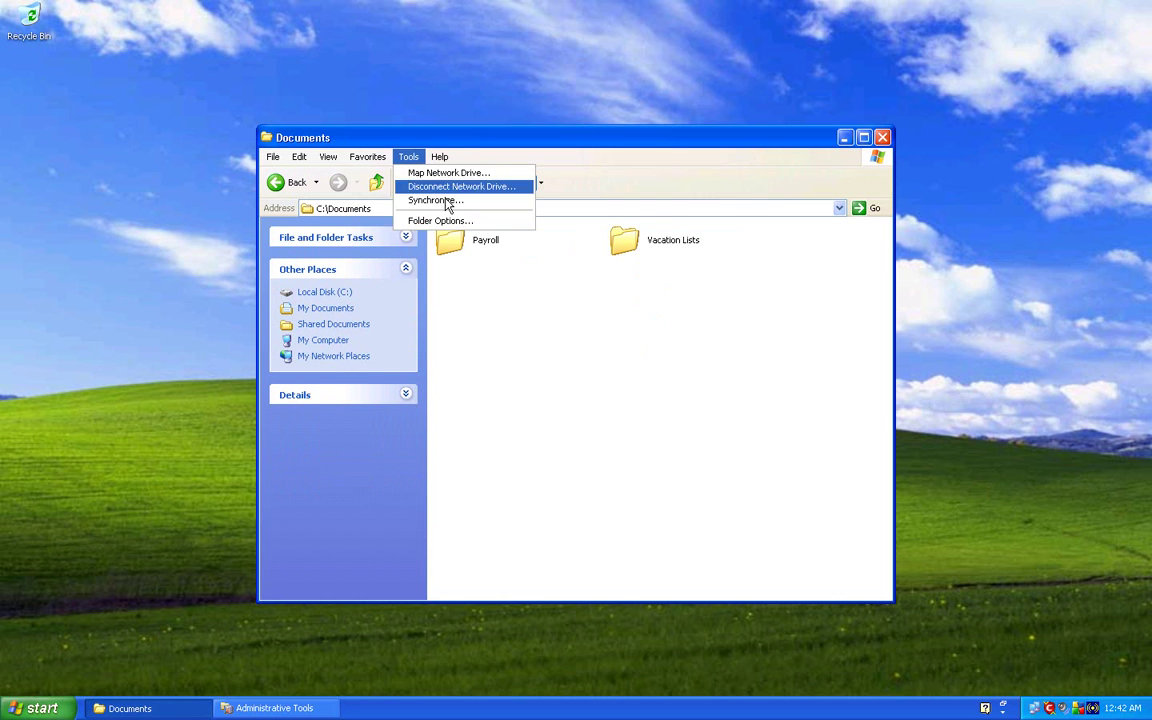
pyautogui.click(440, 219)
pyautogui.click(331, 175)
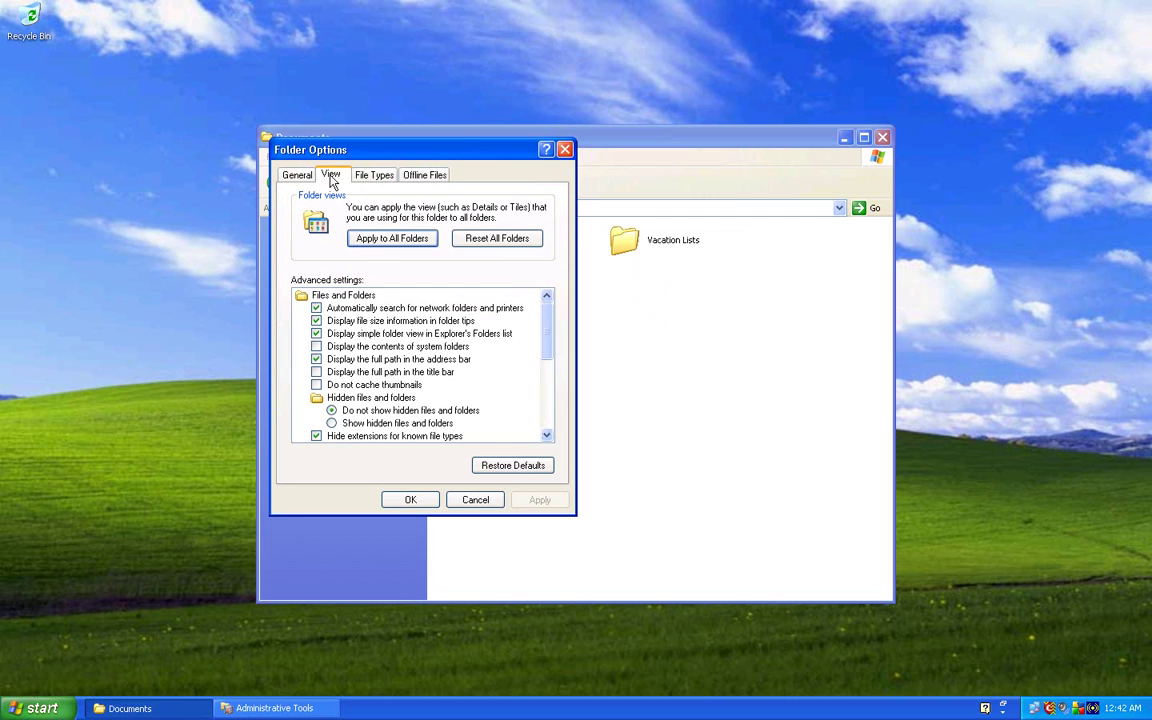
pyautogui.moveTo(547, 328); pyautogui.dragTo(548, 435)
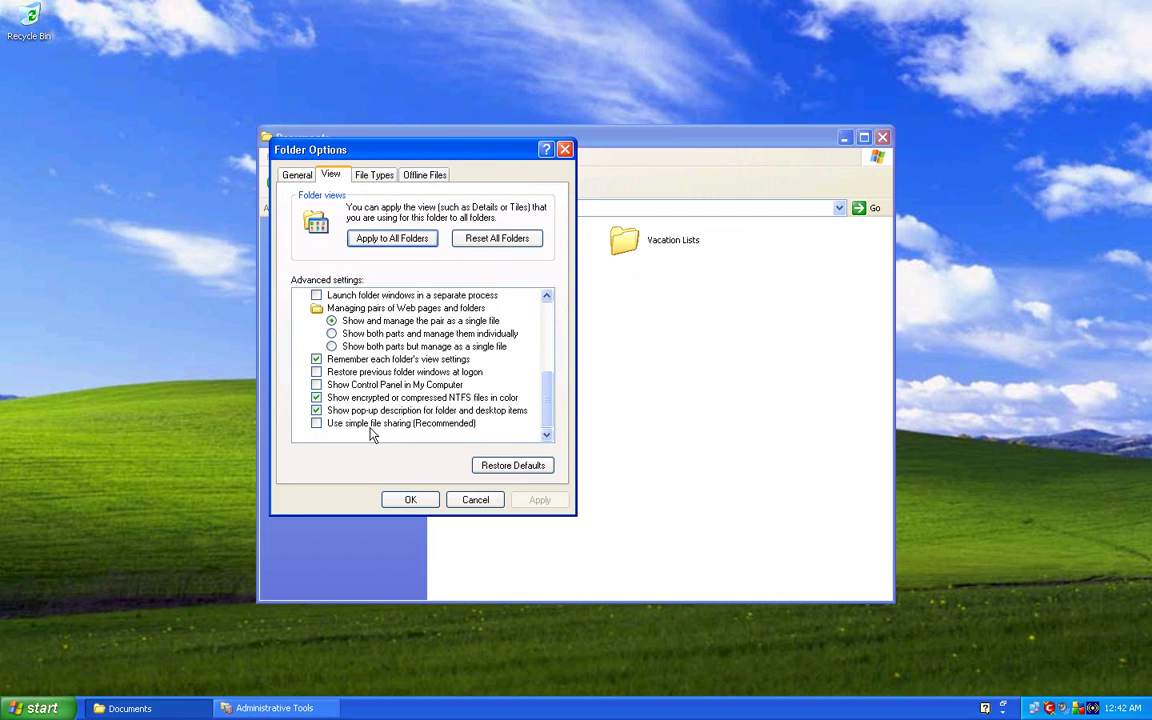
pyautogui.click(410, 500)
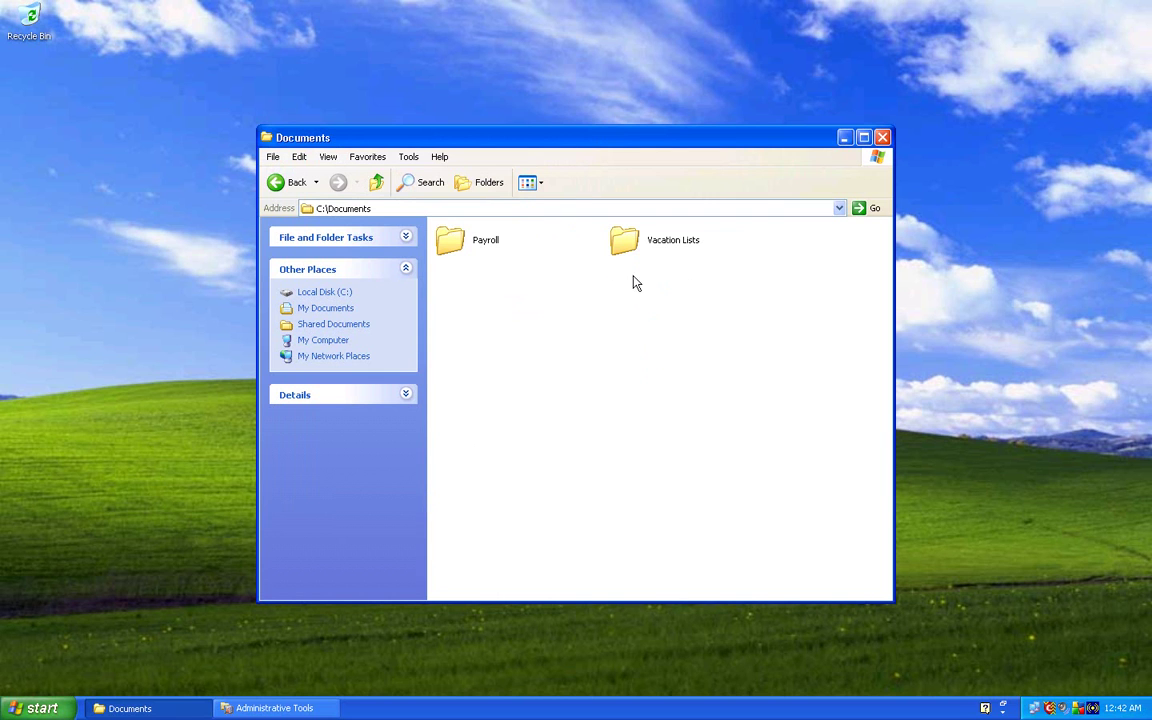
# Step: Open the Payroll folder's security settings and review the permissions of each listed group and user, from Administrators through Users
pyautogui.rightClick(484, 242)
pyautogui.click(535, 450)
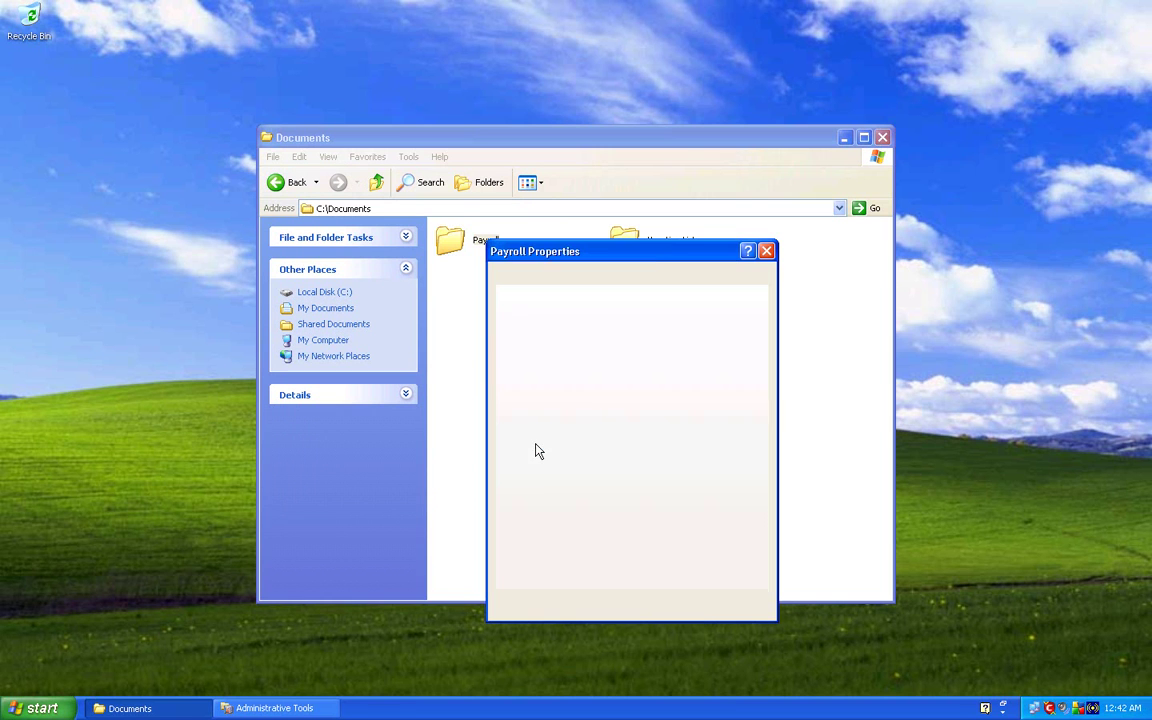
pyautogui.click(600, 283)
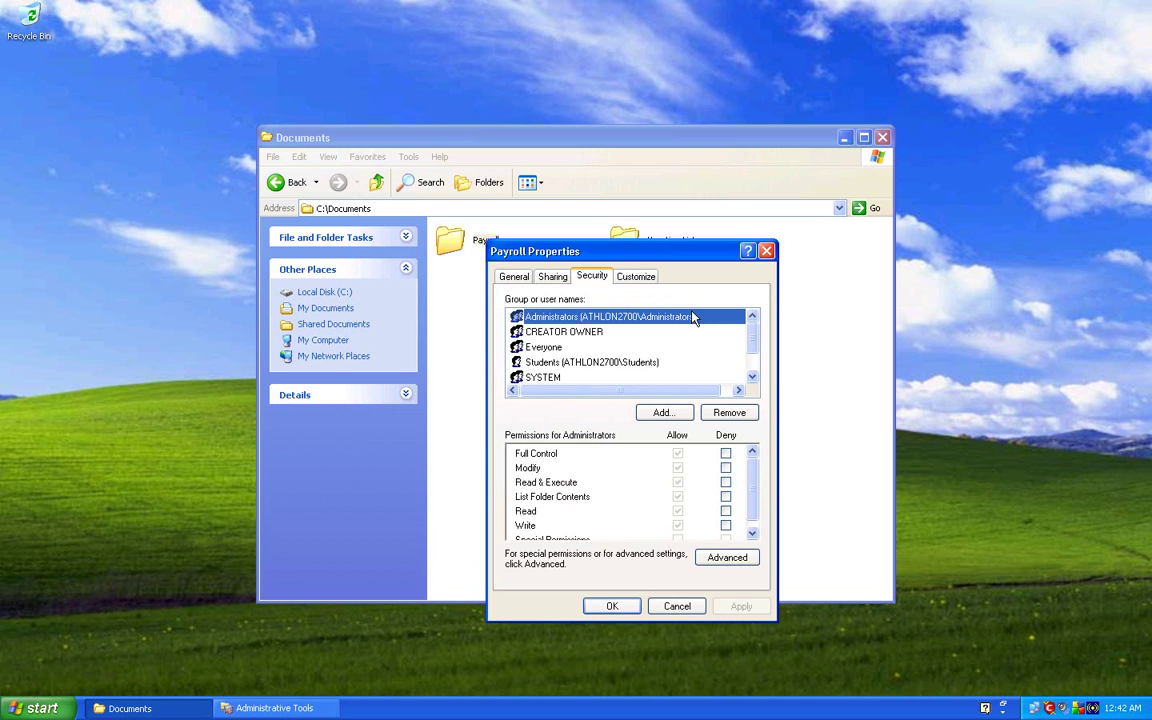
pyautogui.moveTo(695, 260); pyautogui.dragTo(767, 184)
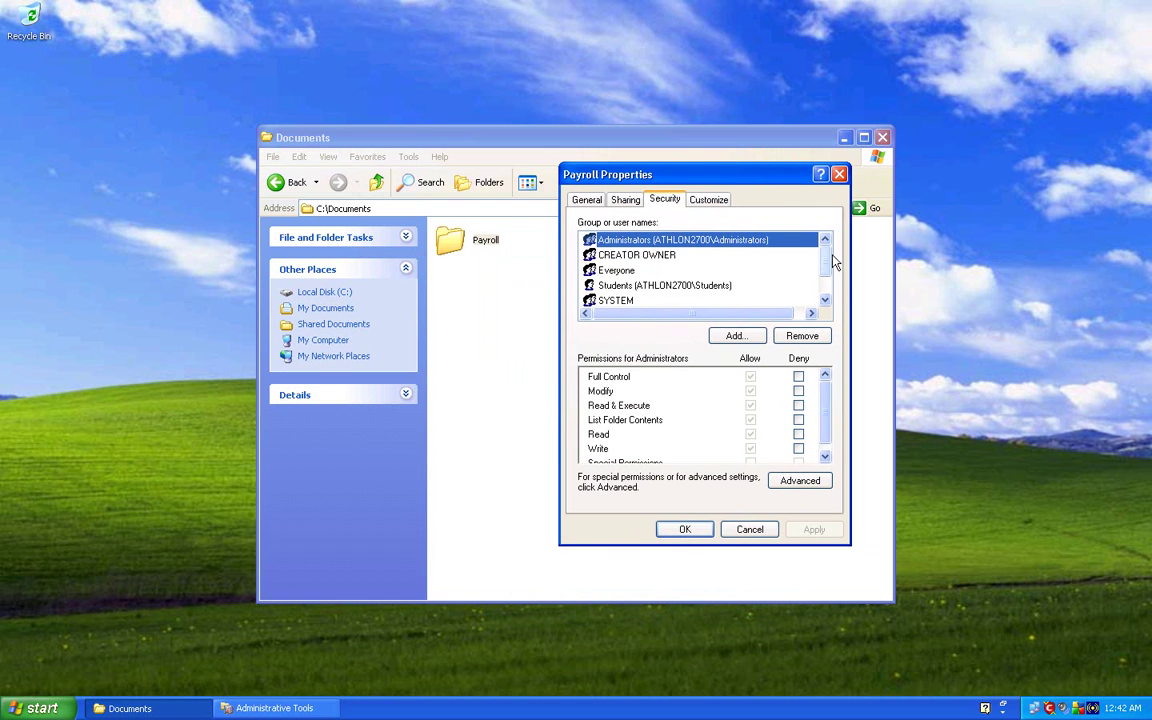
pyautogui.click(703, 257)
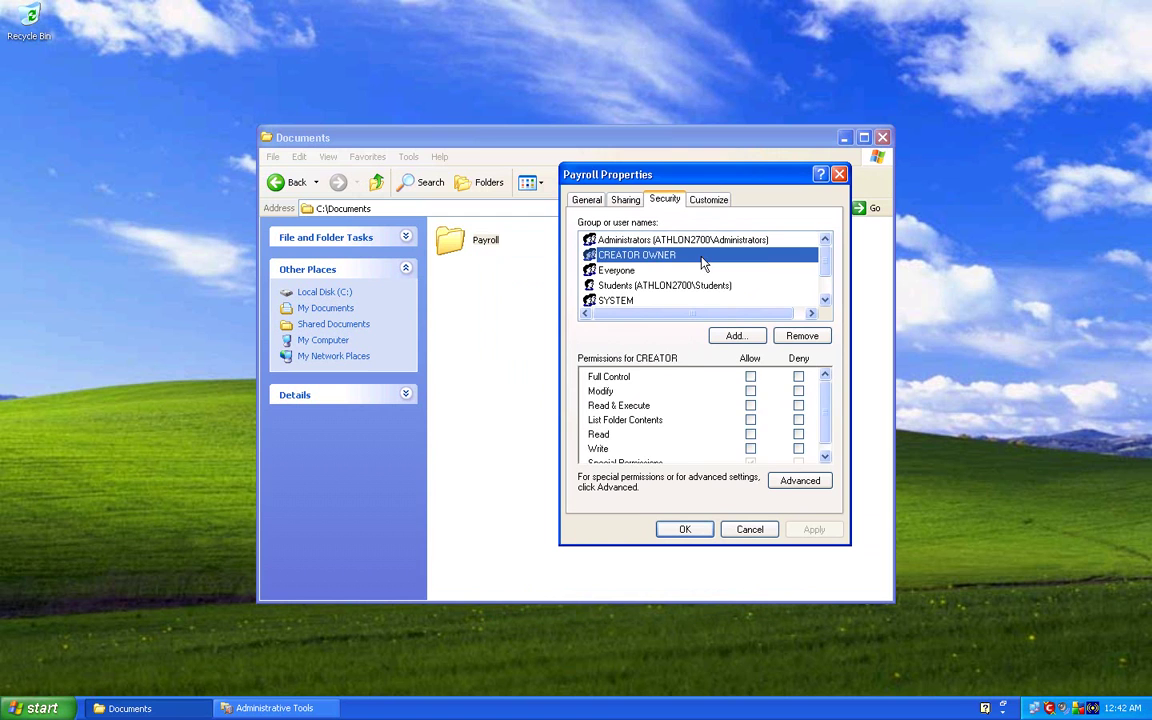
pyautogui.click(707, 242)
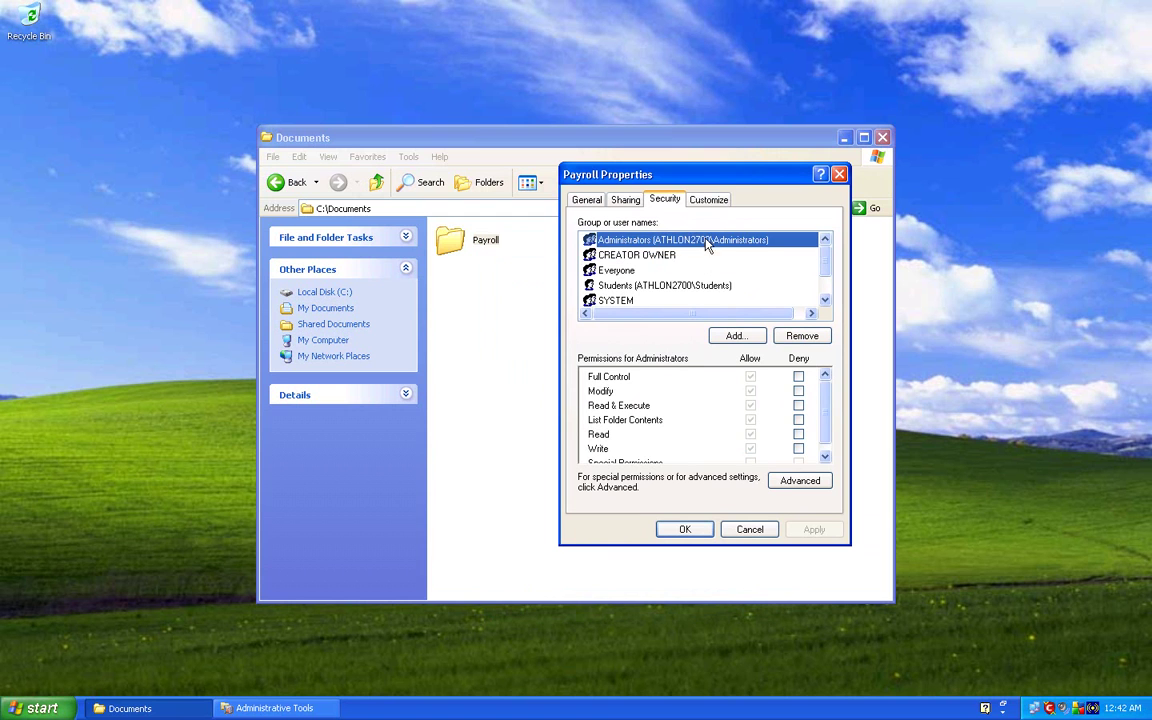
pyautogui.click(701, 287)
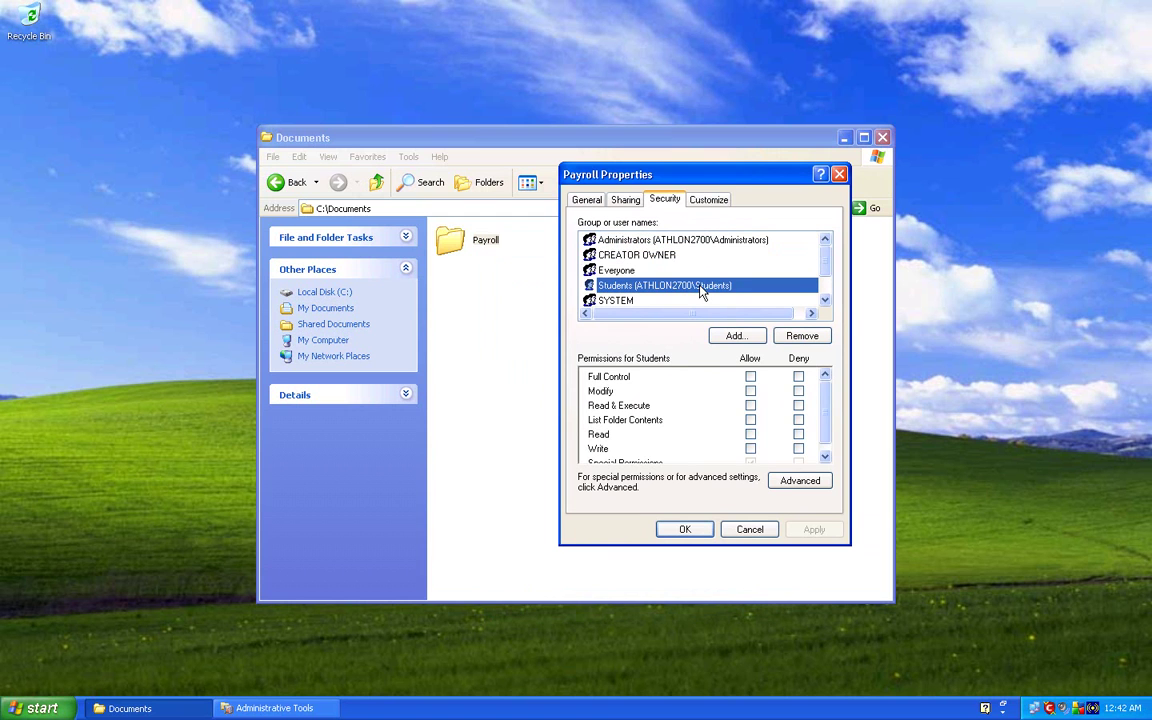
pyautogui.click(686, 271)
pyautogui.click(655, 300)
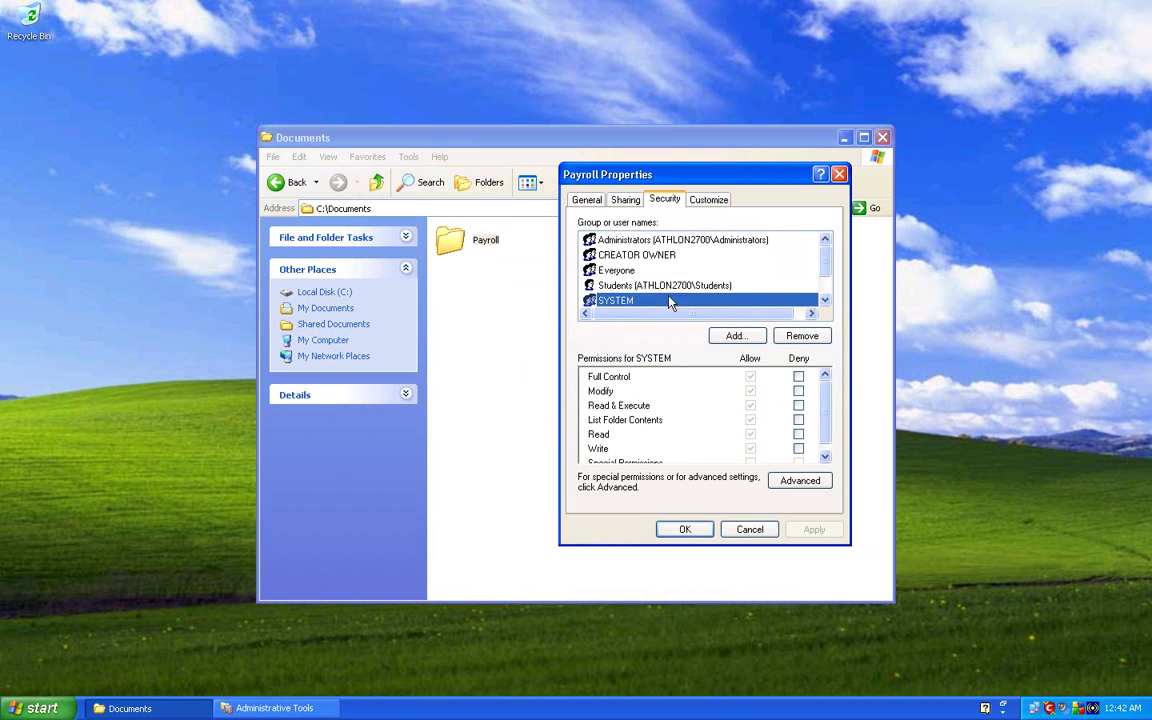
pyautogui.scroll(-1, 740, 285)
pyautogui.click(690, 287)
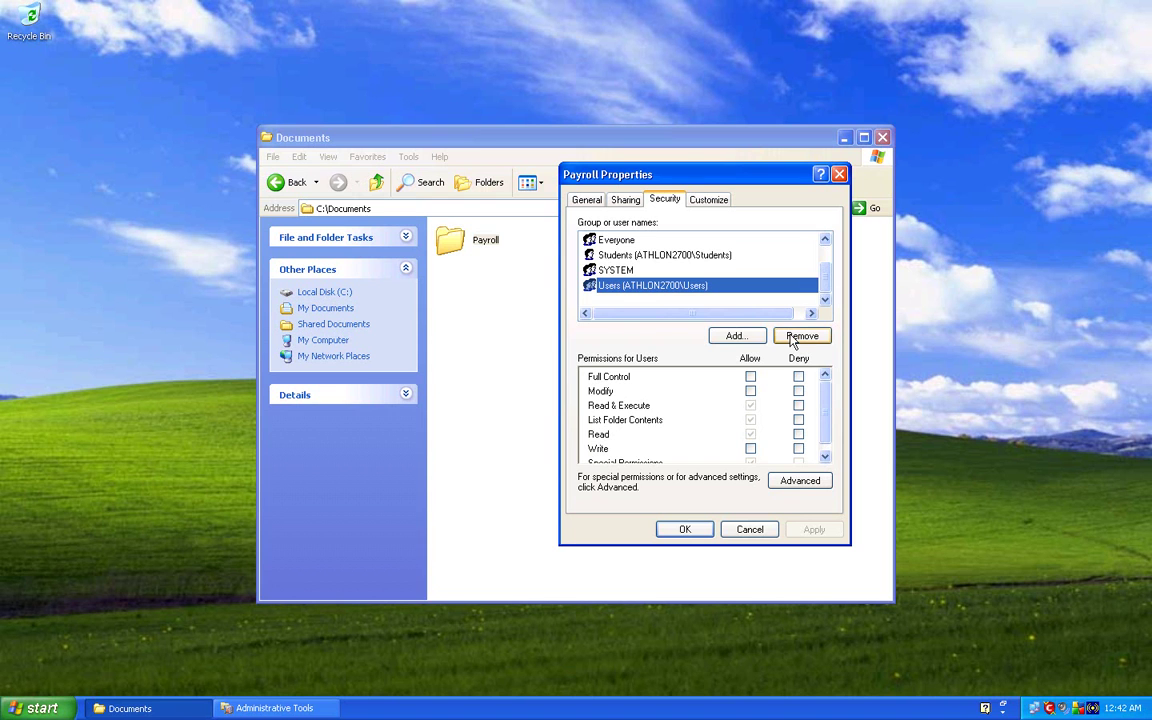
# Step: Add the Untrusted group to the Payroll folder's security list, verifying the group name
pyautogui.click(737, 336)
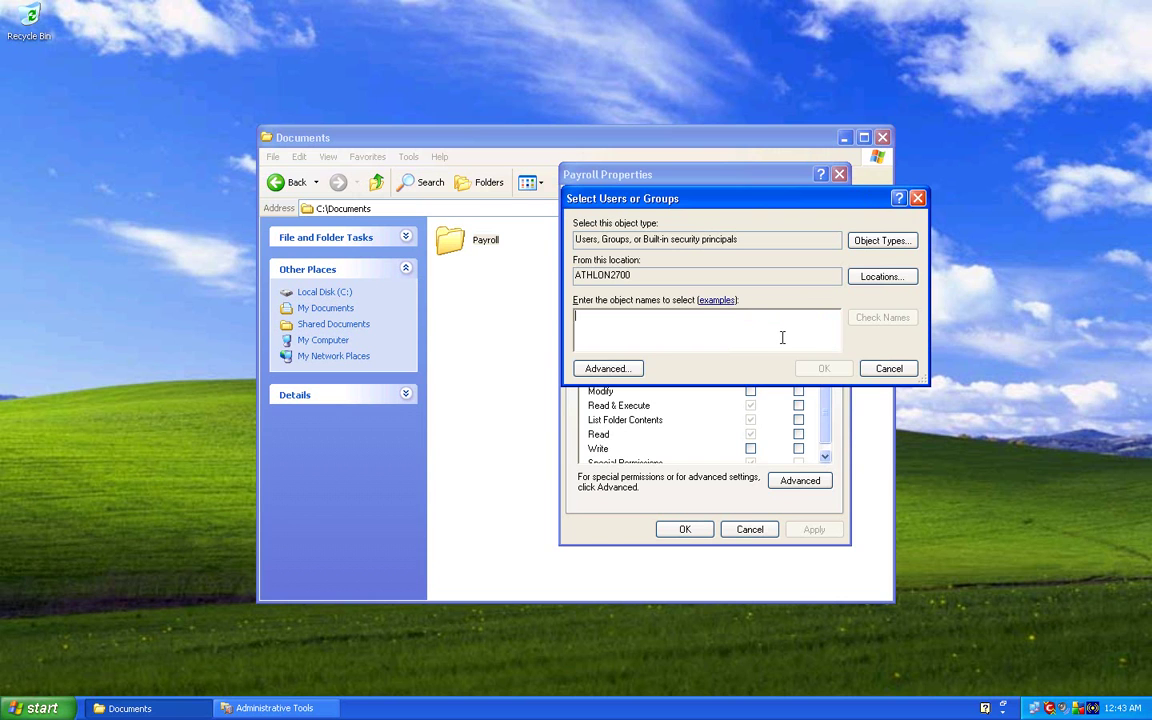
pyautogui.write('untrusted')
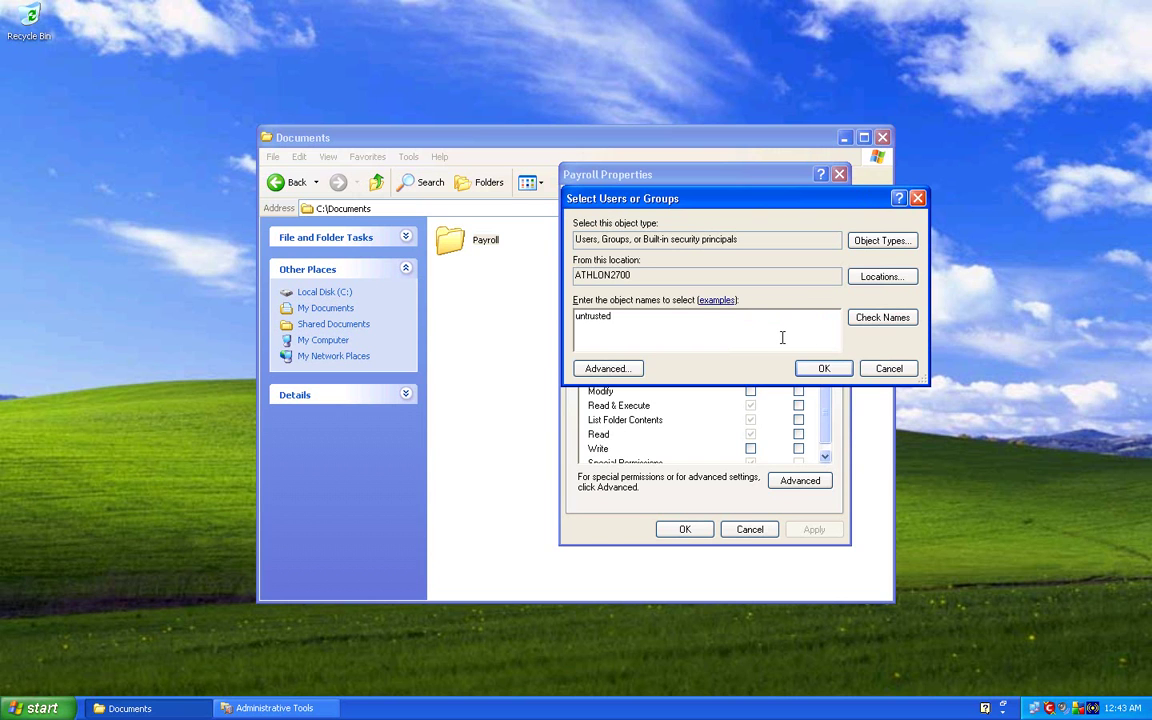
pyautogui.click(883, 320)
pyautogui.click(828, 371)
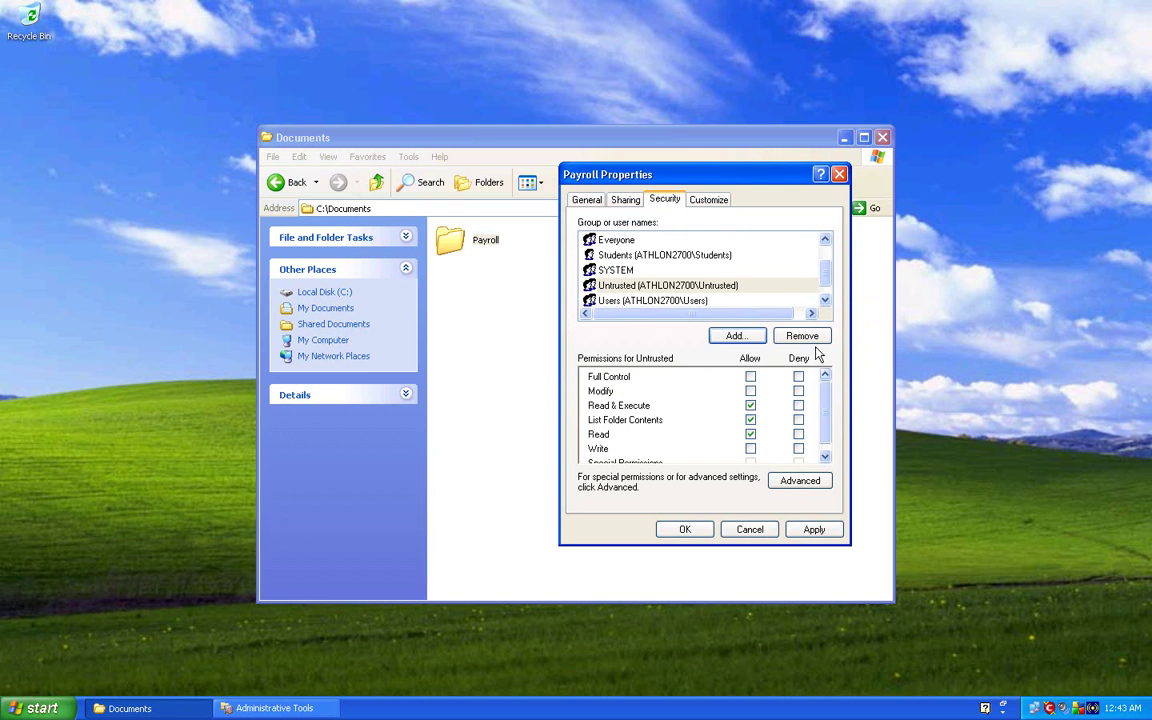
# Step: Deny Full Control of the Payroll folder to the Untrusted group, accept the deny entry and save the permissions
pyautogui.click(798, 377)
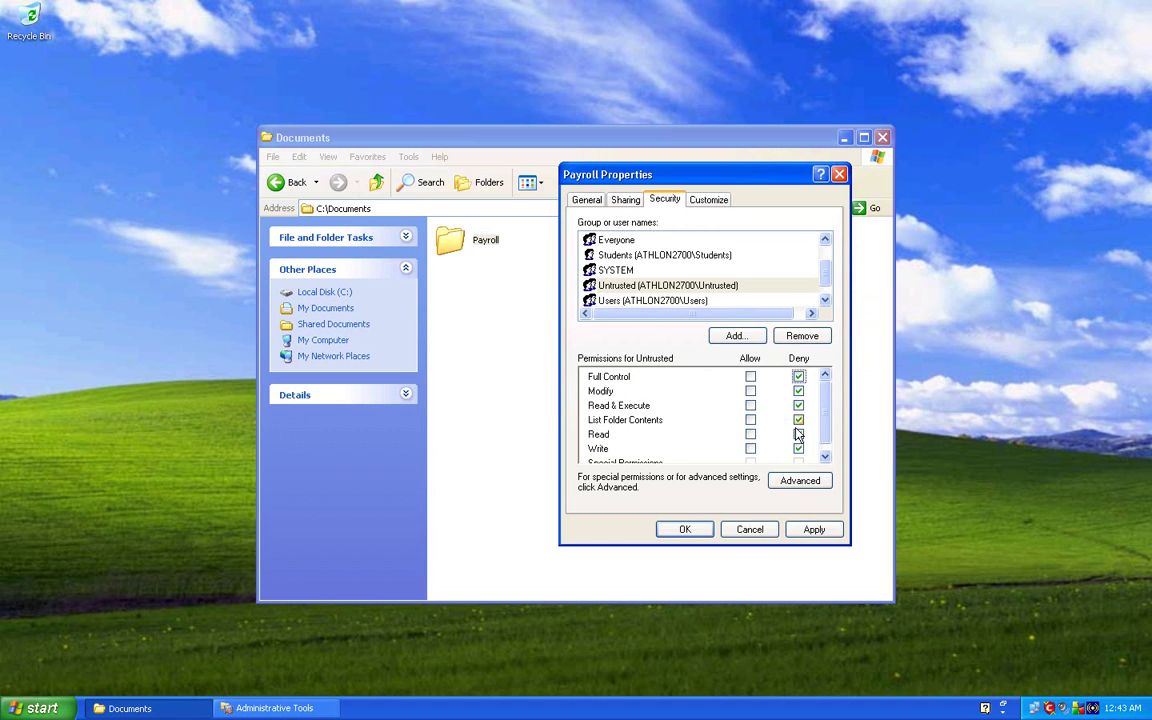
pyautogui.scroll(-1, 826, 430)
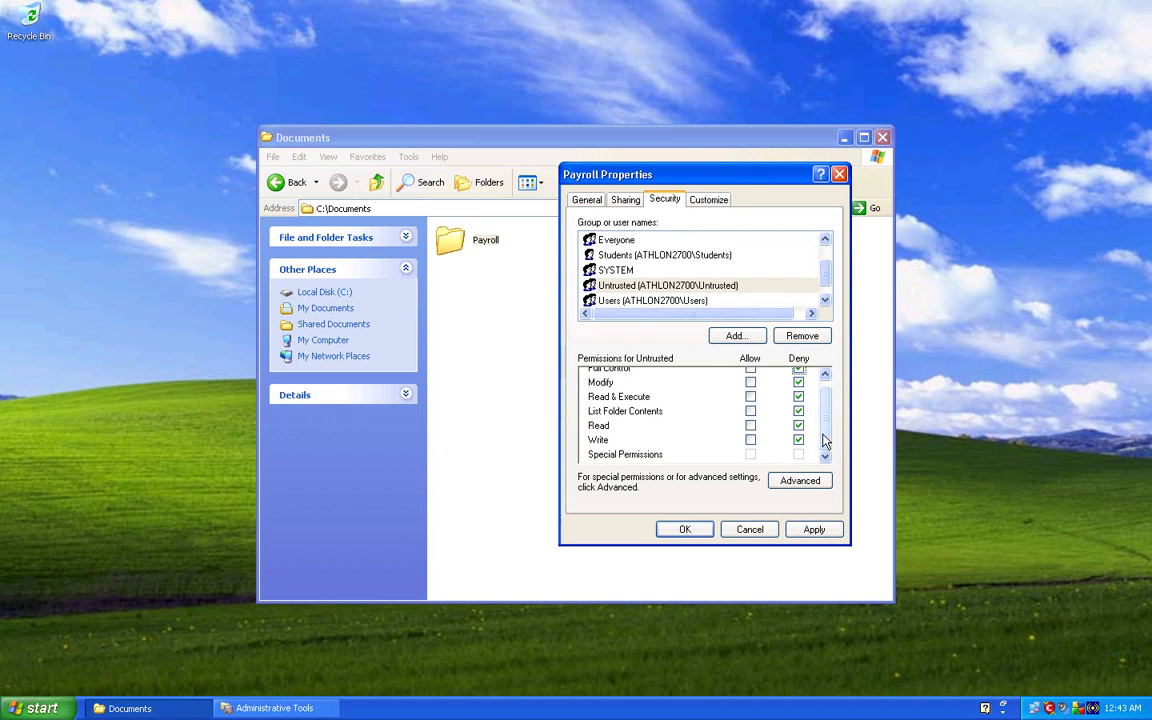
pyautogui.click(813, 531)
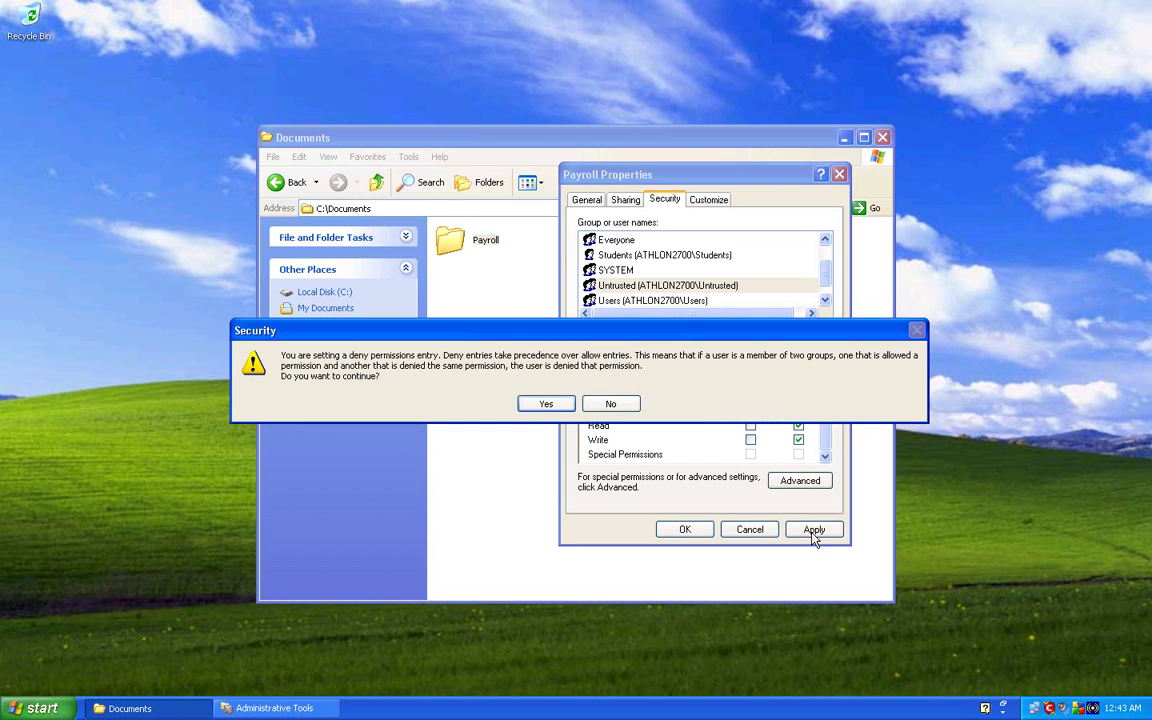
pyautogui.click(548, 406)
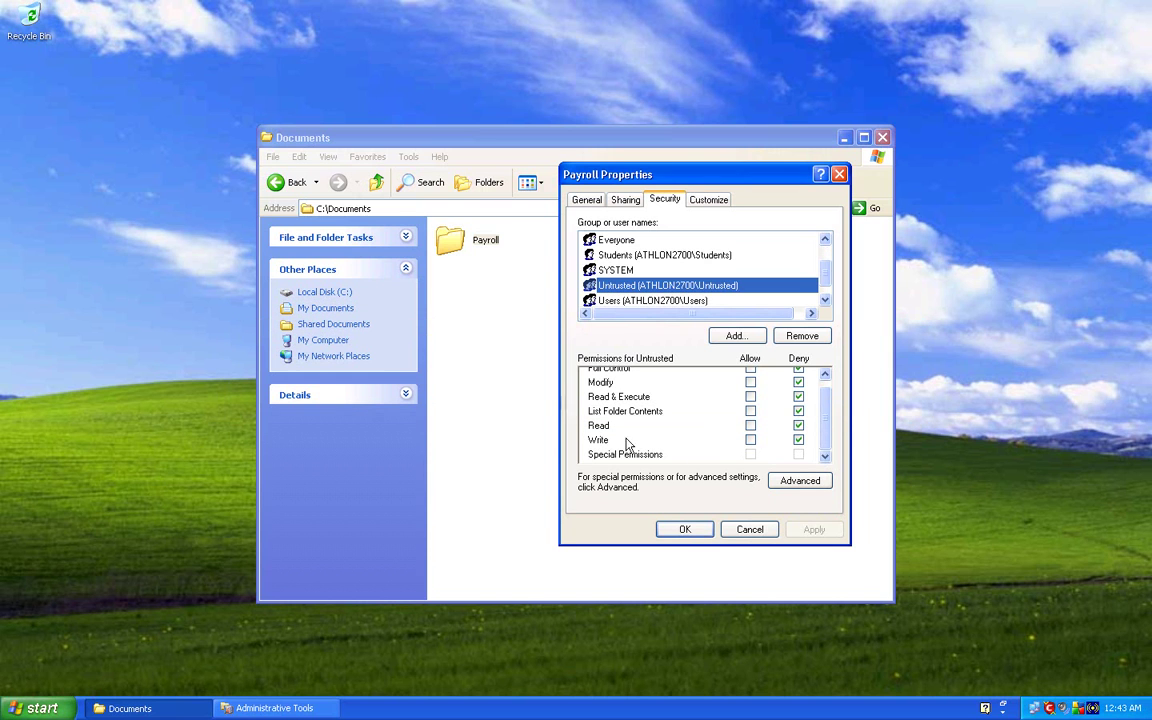
pyautogui.click(685, 530)
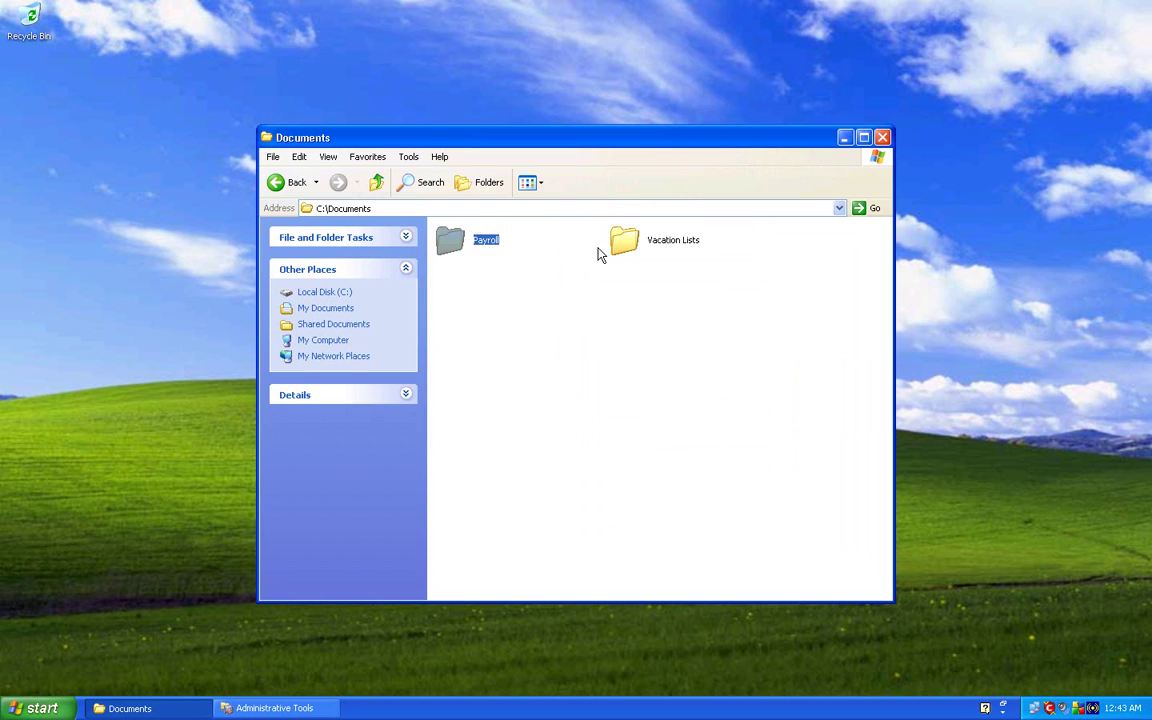
# Step: Add the TrustedUsers group to the Vacation Lists folder's security list, verifying the group name
pyautogui.click(630, 250)
pyautogui.rightClick(629, 244)
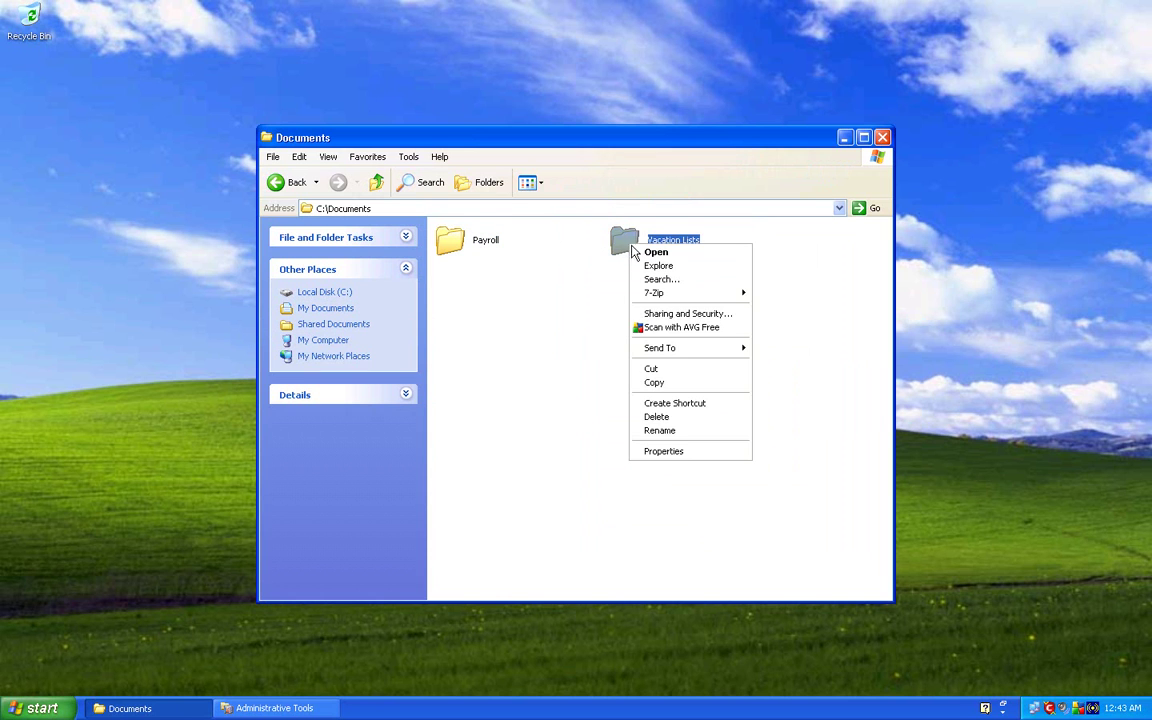
pyautogui.click(679, 452)
pyautogui.click(740, 282)
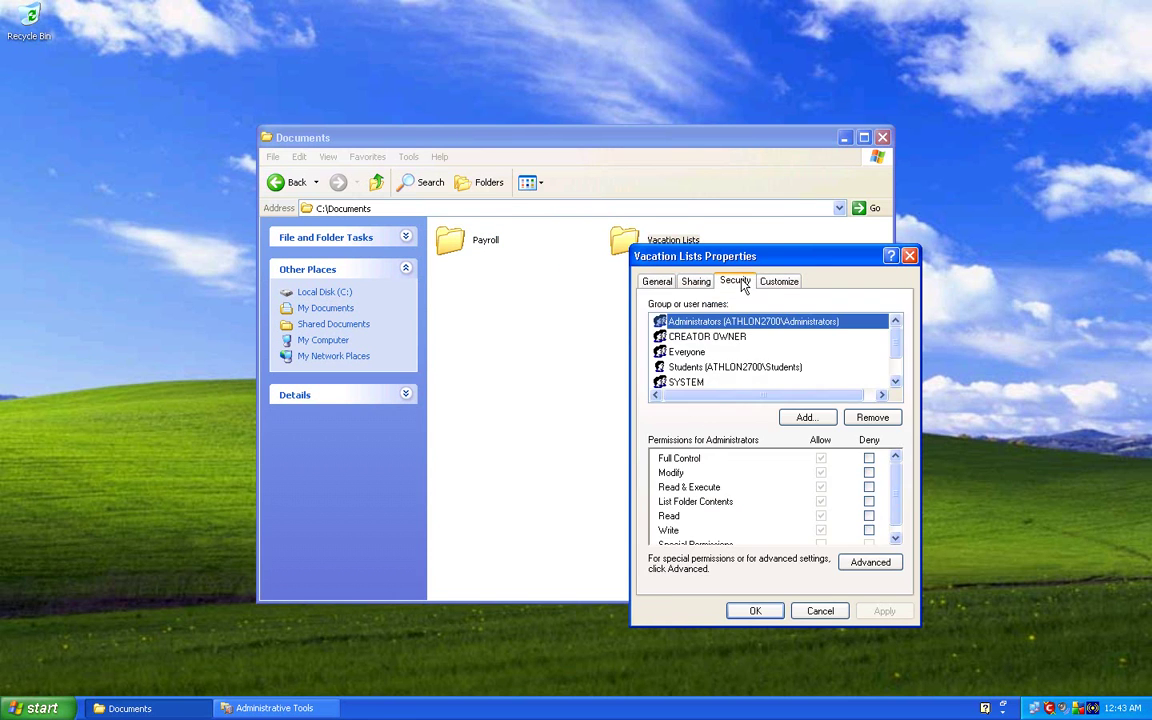
pyautogui.click(808, 417)
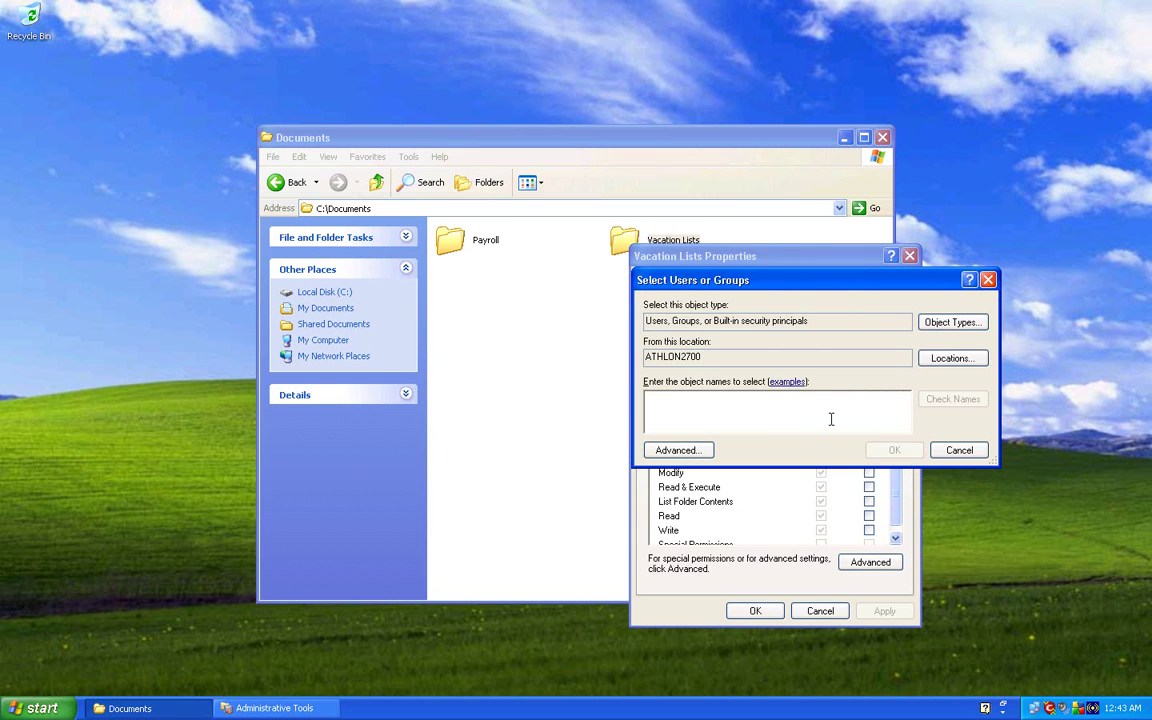
pyautogui.write('trus')
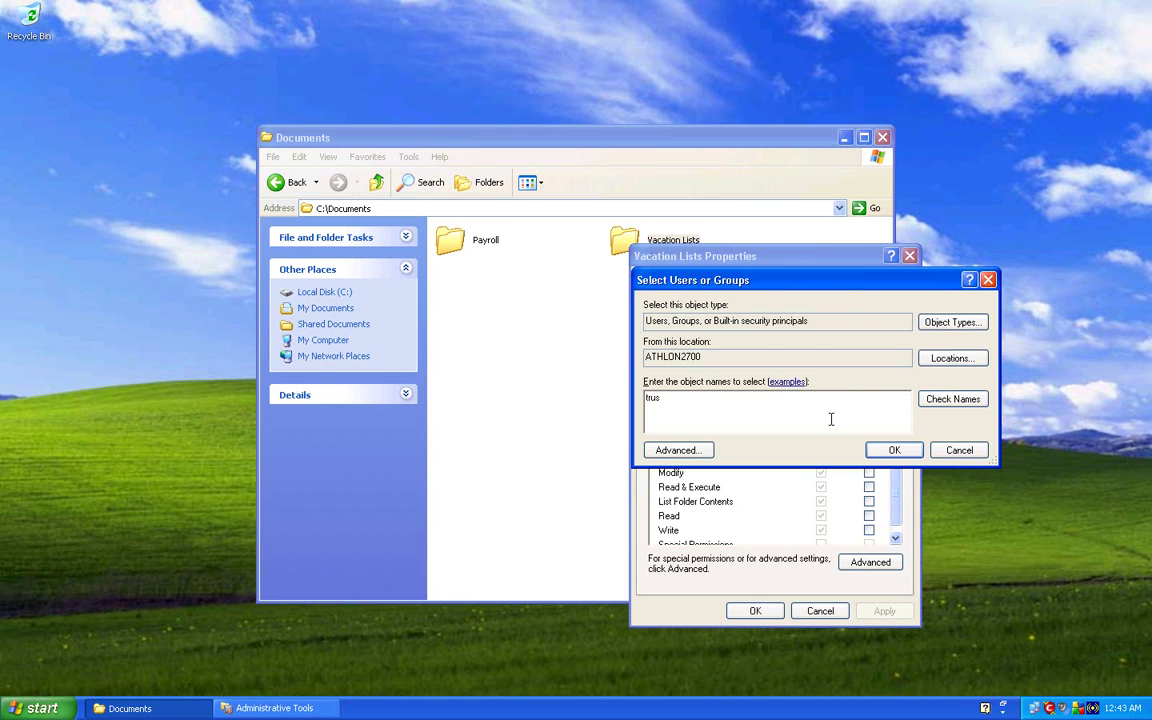
pyautogui.write('tedusers')
pyautogui.click(938, 404)
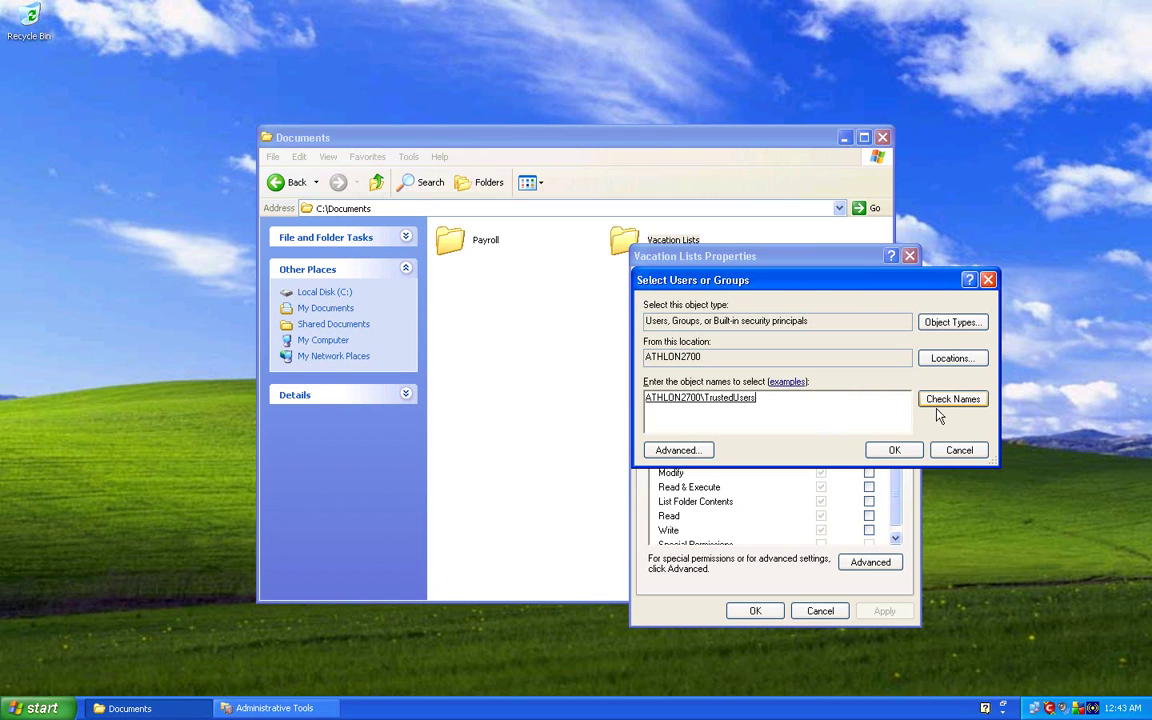
pyautogui.click(895, 450)
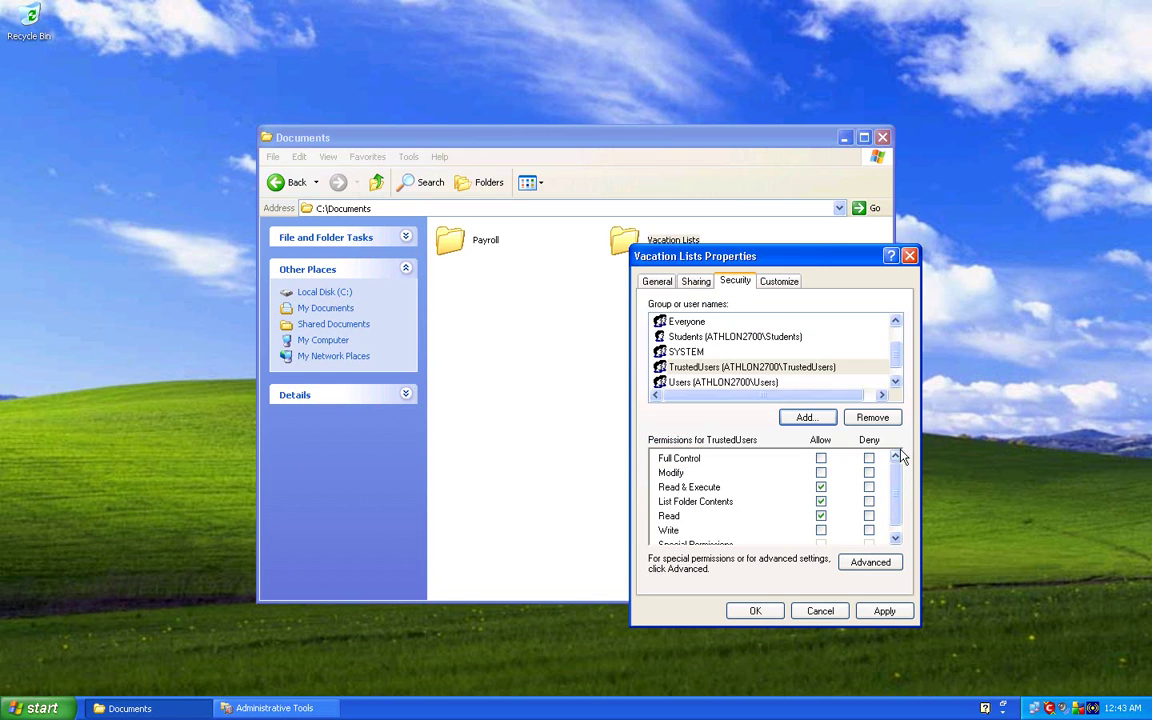
# Step: Save the Vacation Lists permissions with Read & Execute, List Folder Contents and Read allowed for TrustedUsers, and close the Documents window
pyautogui.click(822, 516)
pyautogui.click(894, 510)
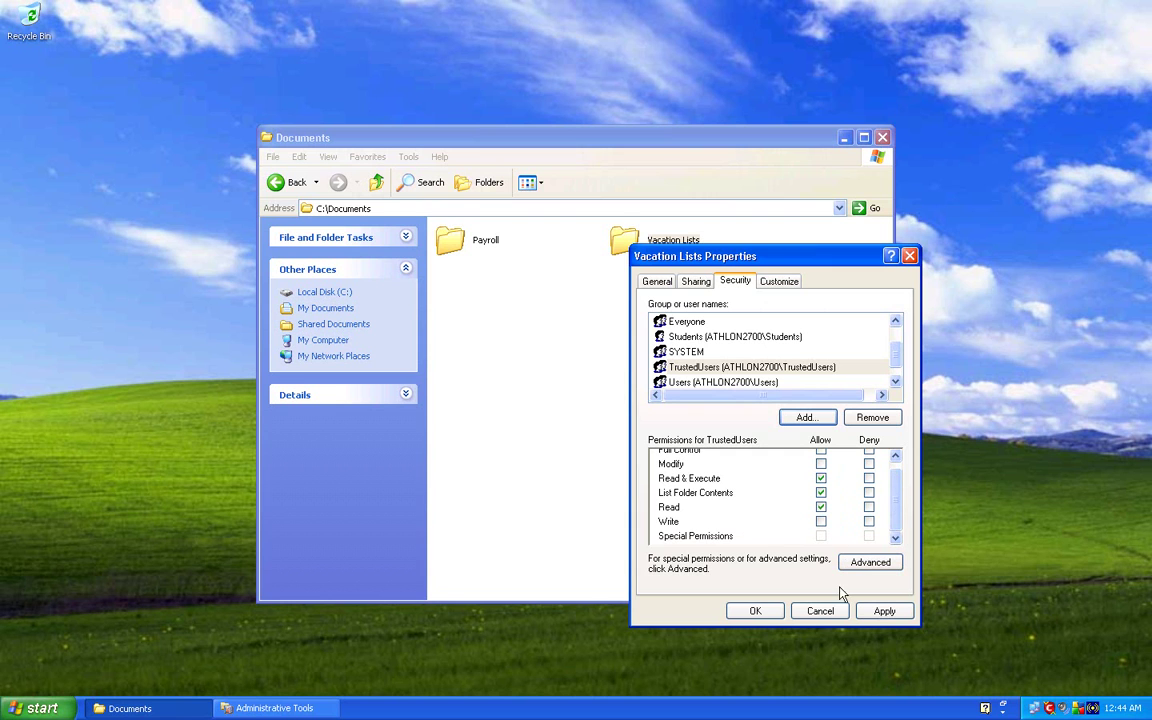
pyautogui.click(884, 612)
pyautogui.click(755, 611)
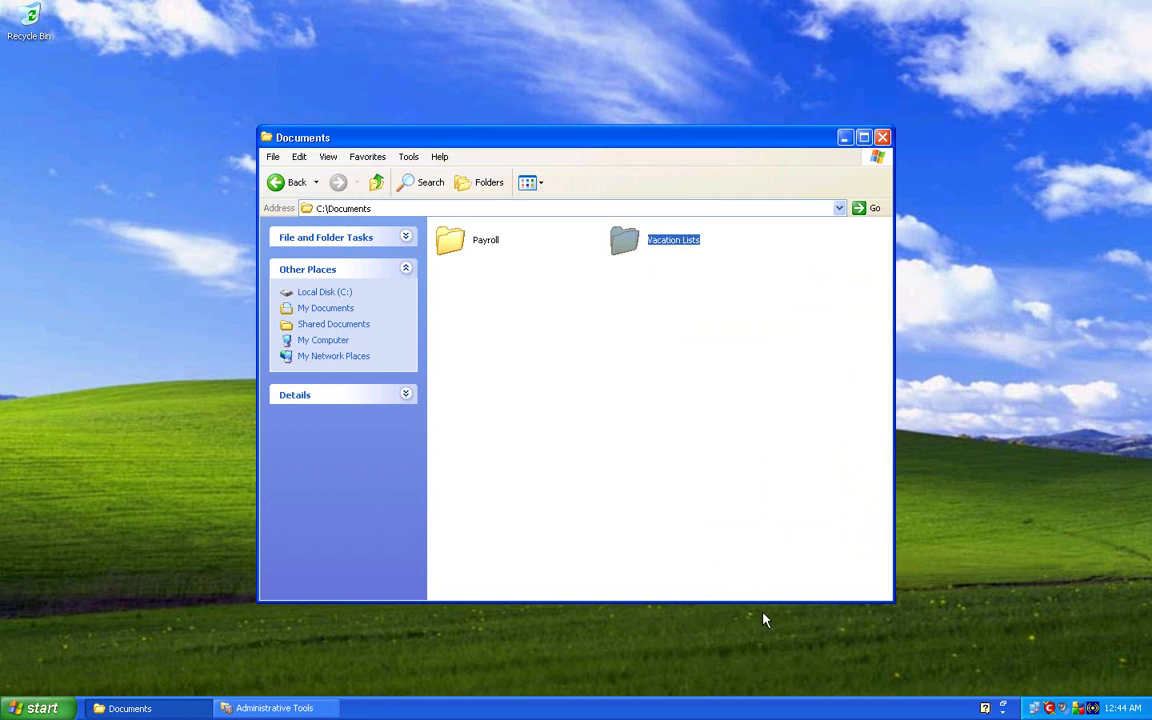
pyautogui.click(883, 138)
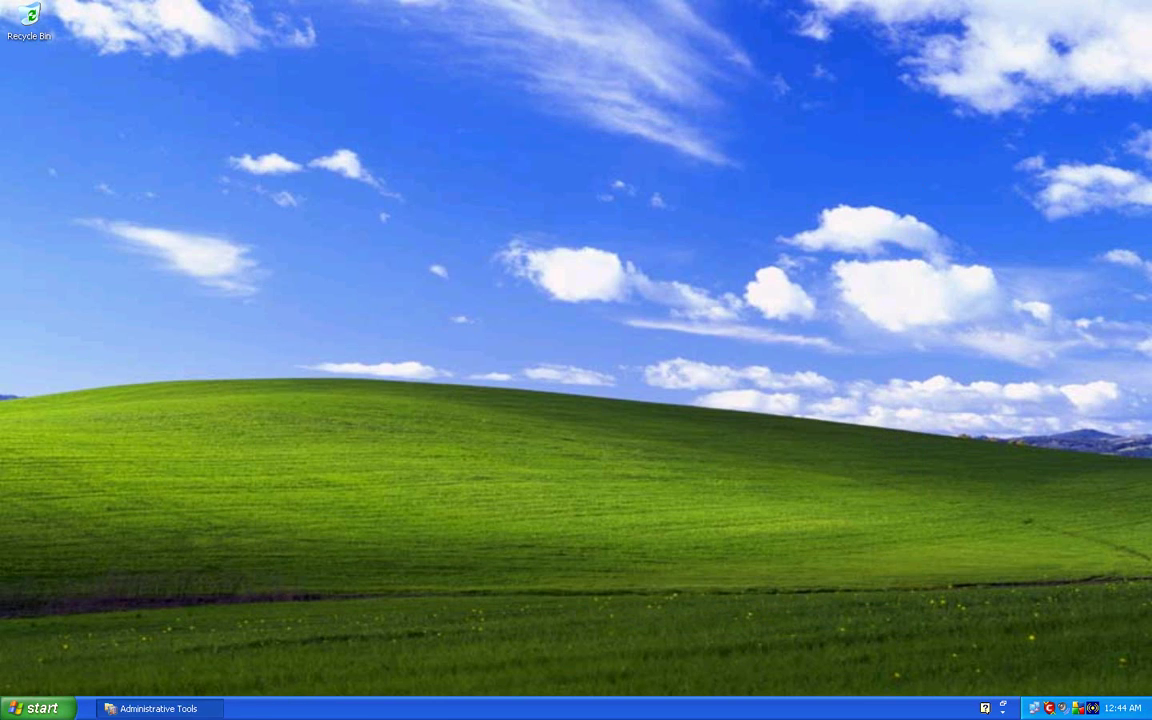
pyautogui.click(38, 708)
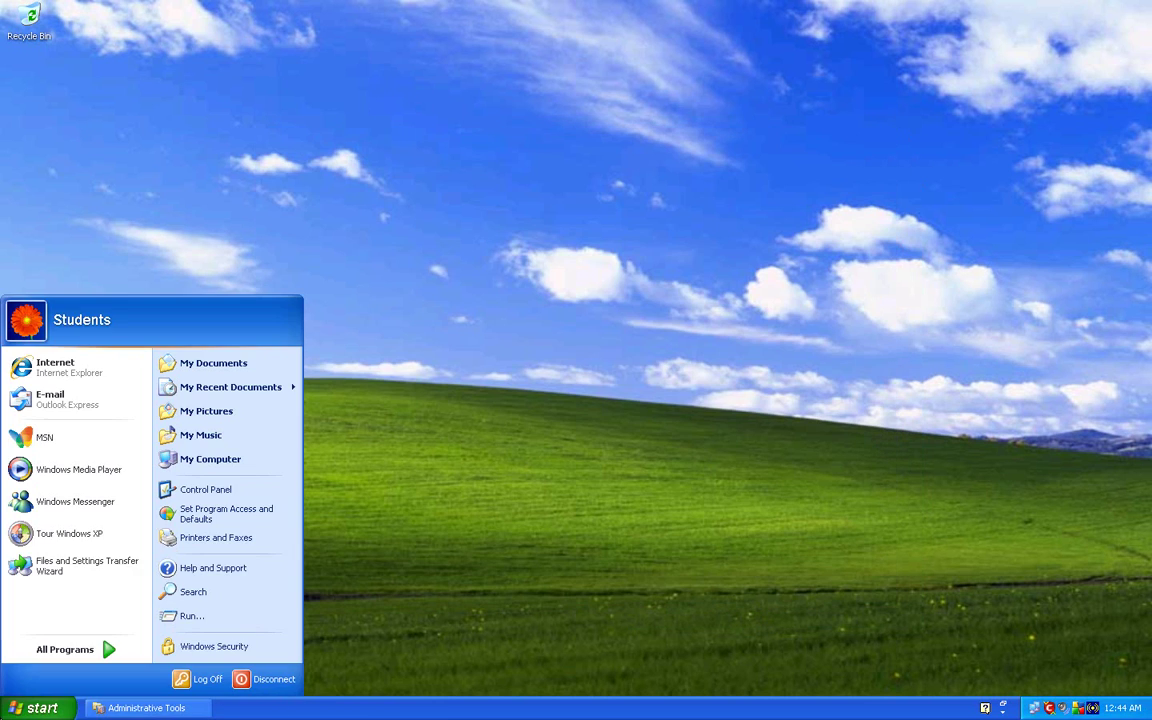
pyautogui.click(193, 680)
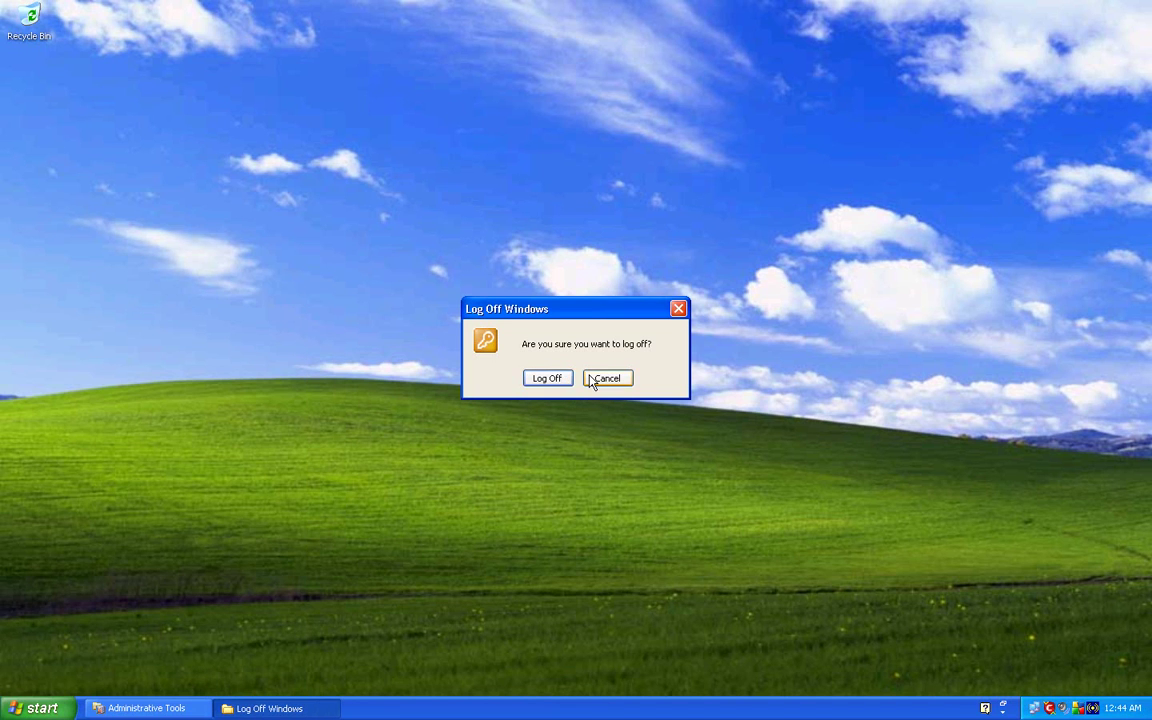
pyautogui.click(600, 378)
# Step: In the session of the user Crook, open the Documents folder on Local Disk (C:)
pyautogui.click(31, 709)
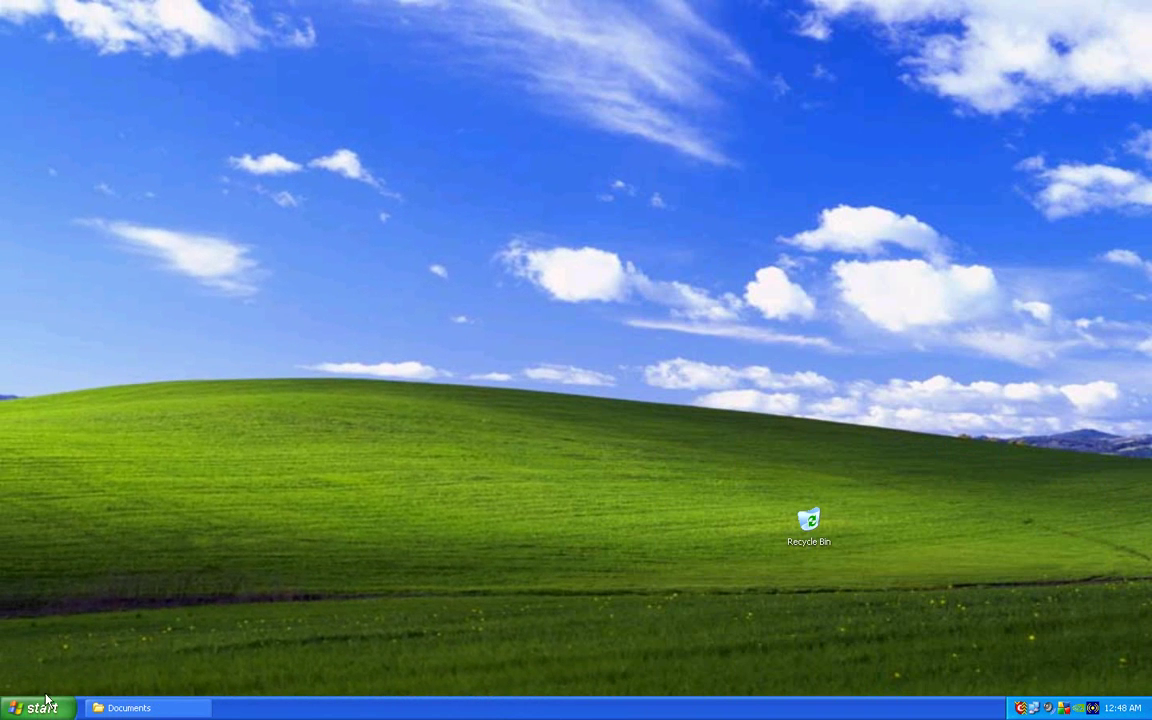
pyautogui.click(37, 710)
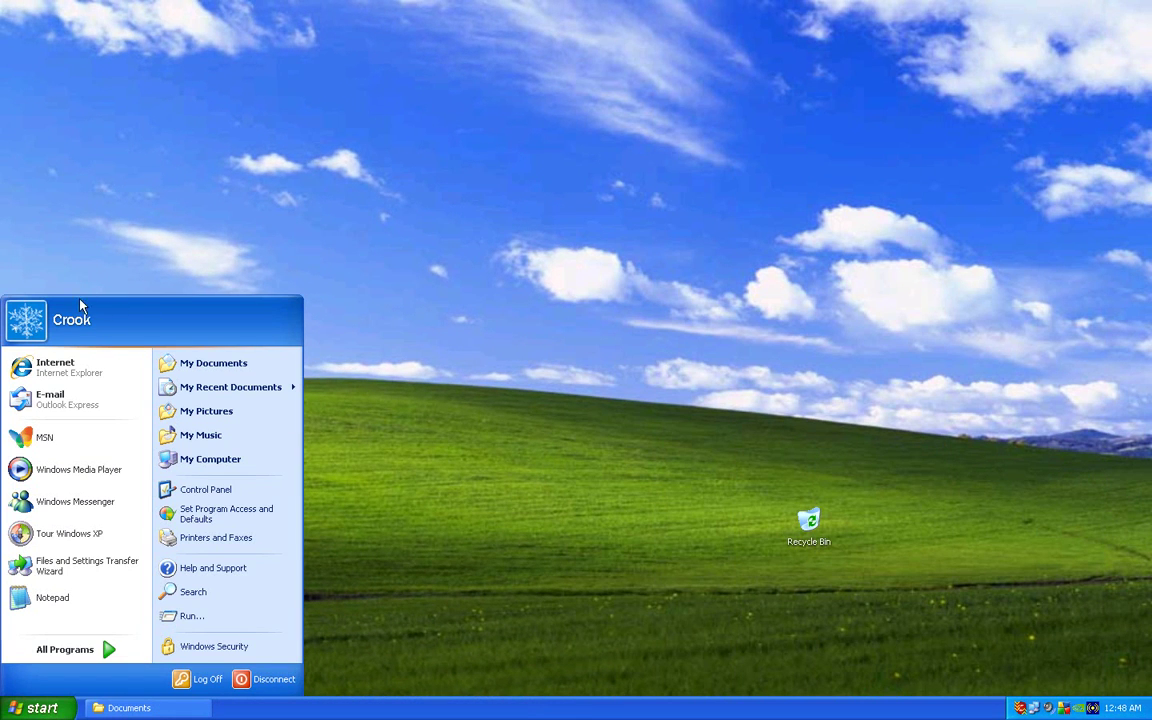
pyautogui.click(199, 458)
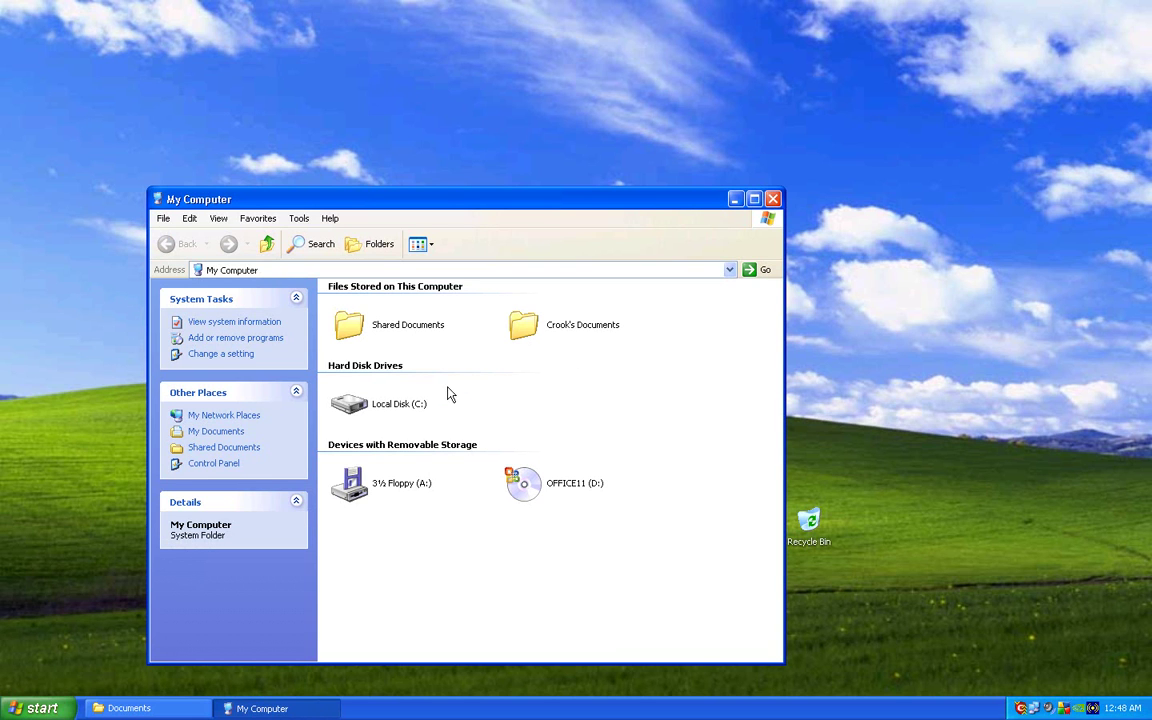
pyautogui.doubleClick(415, 402)
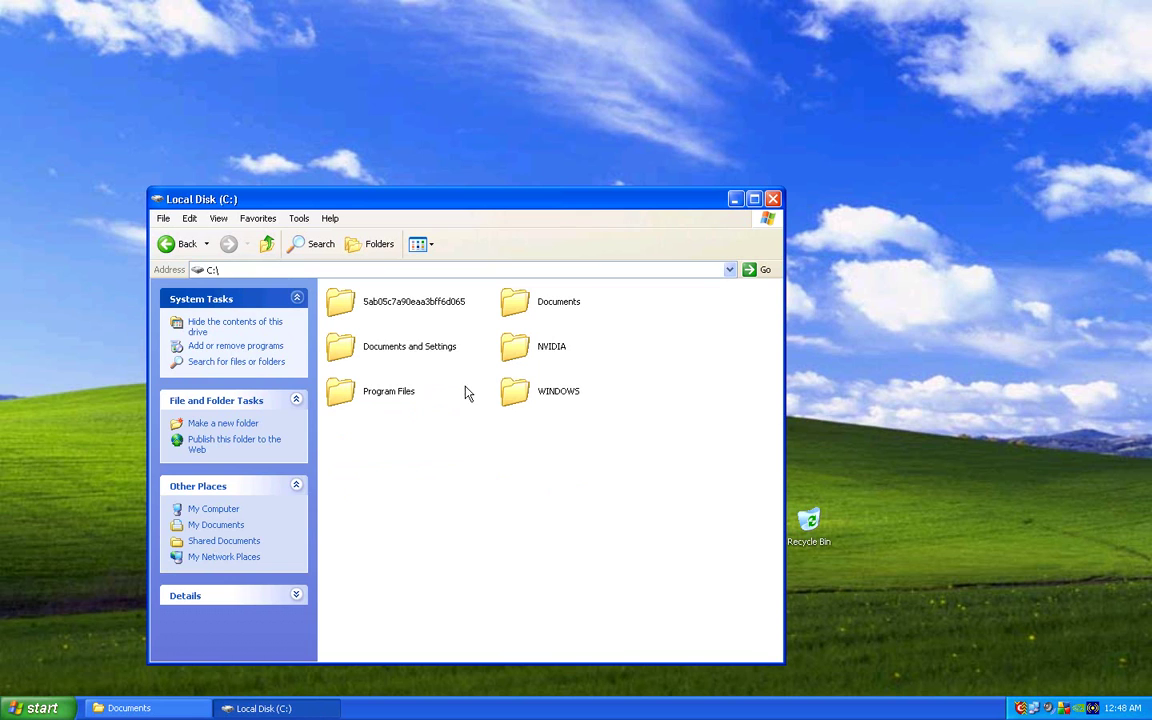
pyautogui.doubleClick(520, 305)
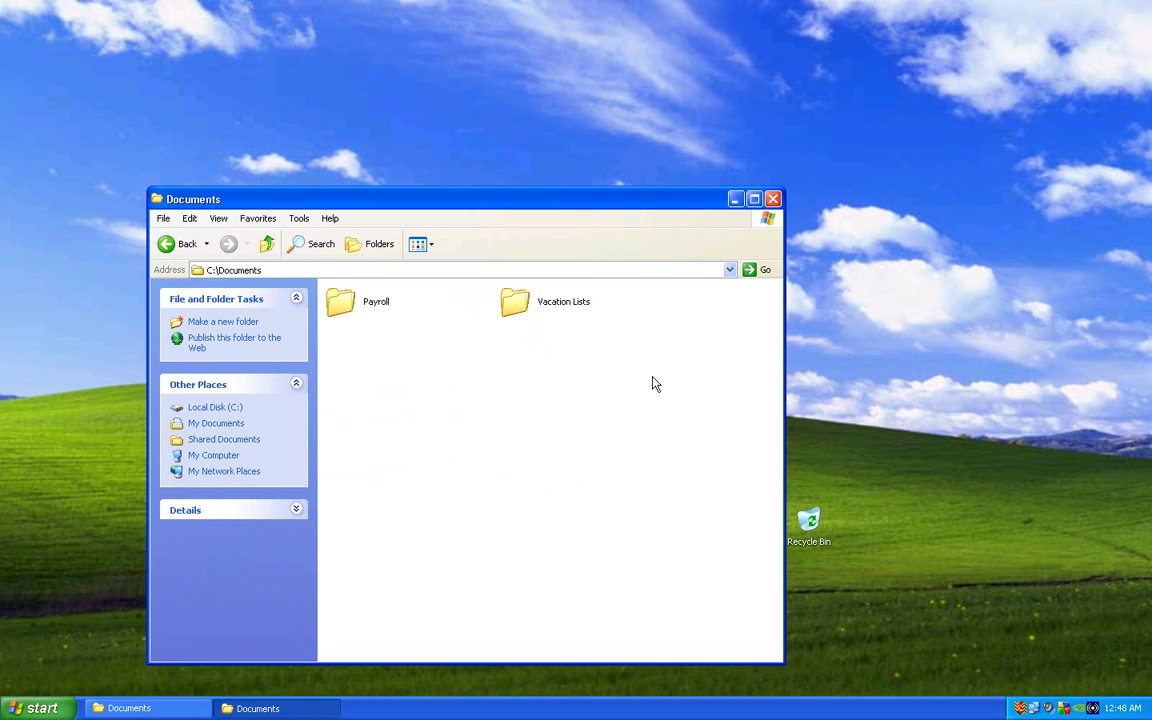
# Step: Try to open the Payroll folder to test the Untrusted user's access, and return to Local Disk (C:)
pyautogui.doubleClick(367, 308)
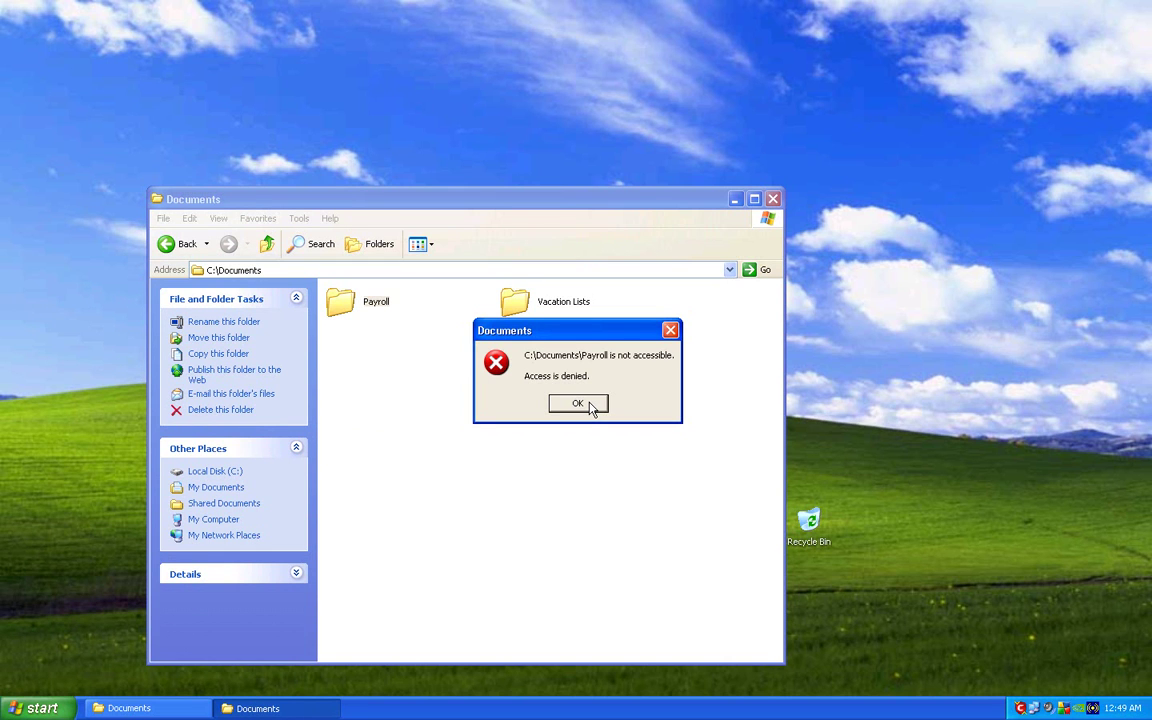
pyautogui.click(578, 404)
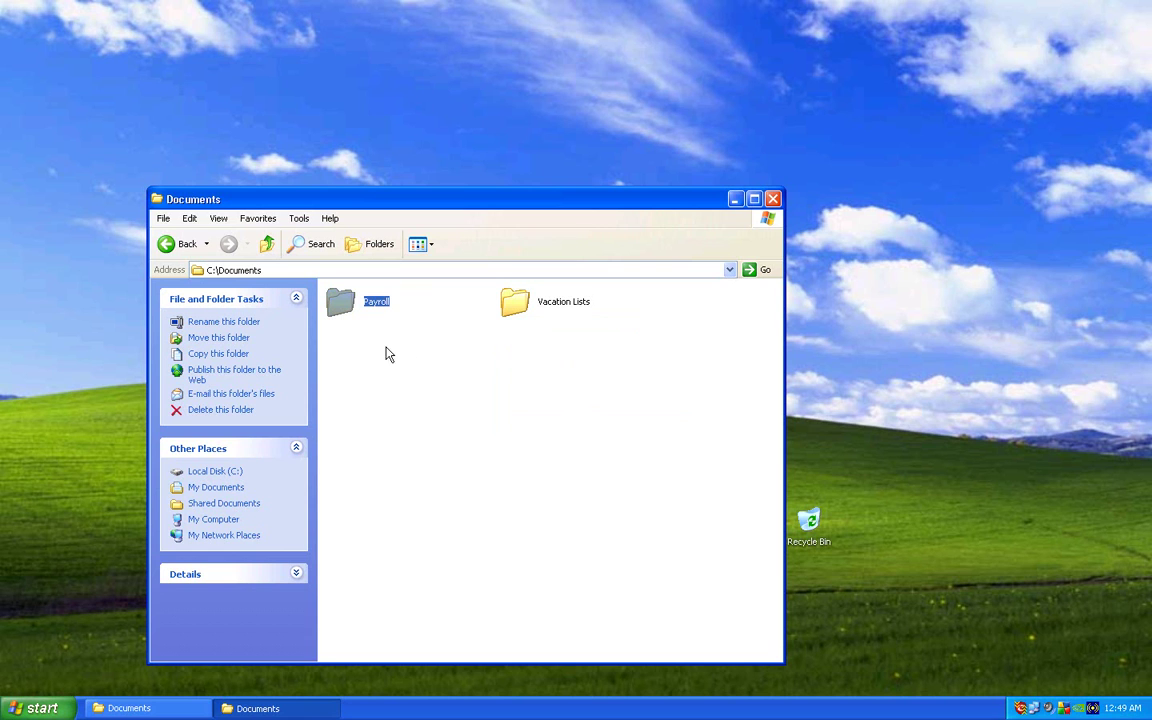
pyautogui.click(168, 243)
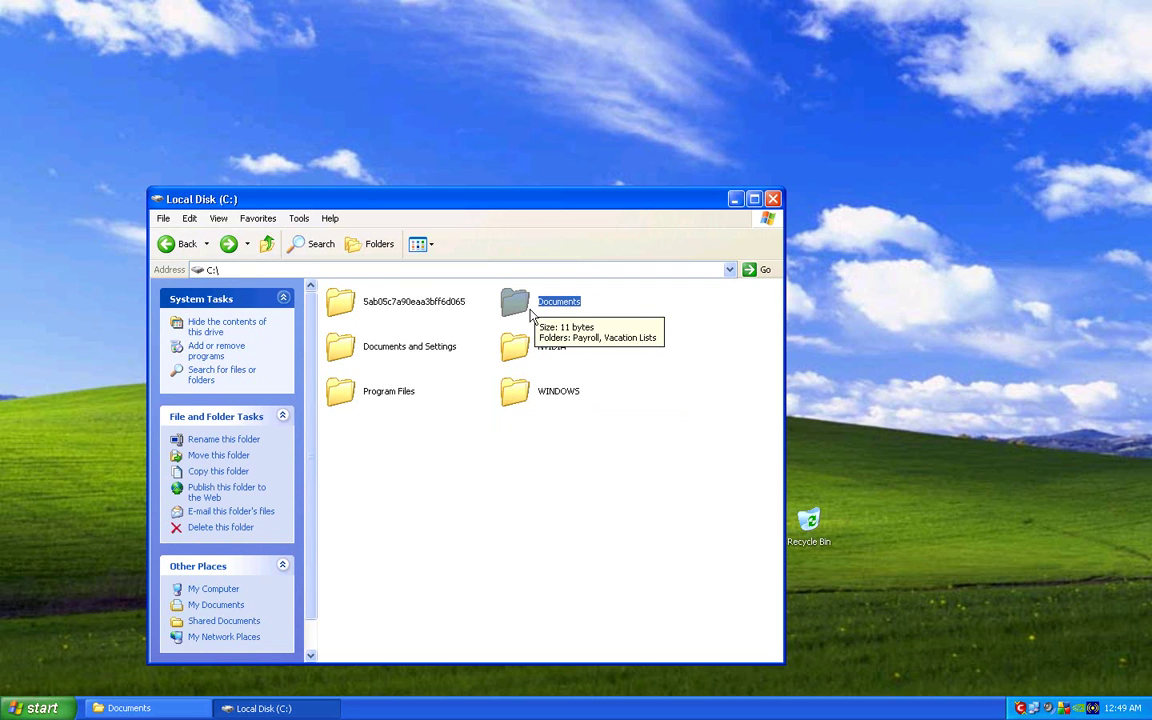
# Step: Open the Documents folder and select the Vacation Lists folder
pyautogui.doubleClick(531, 308)
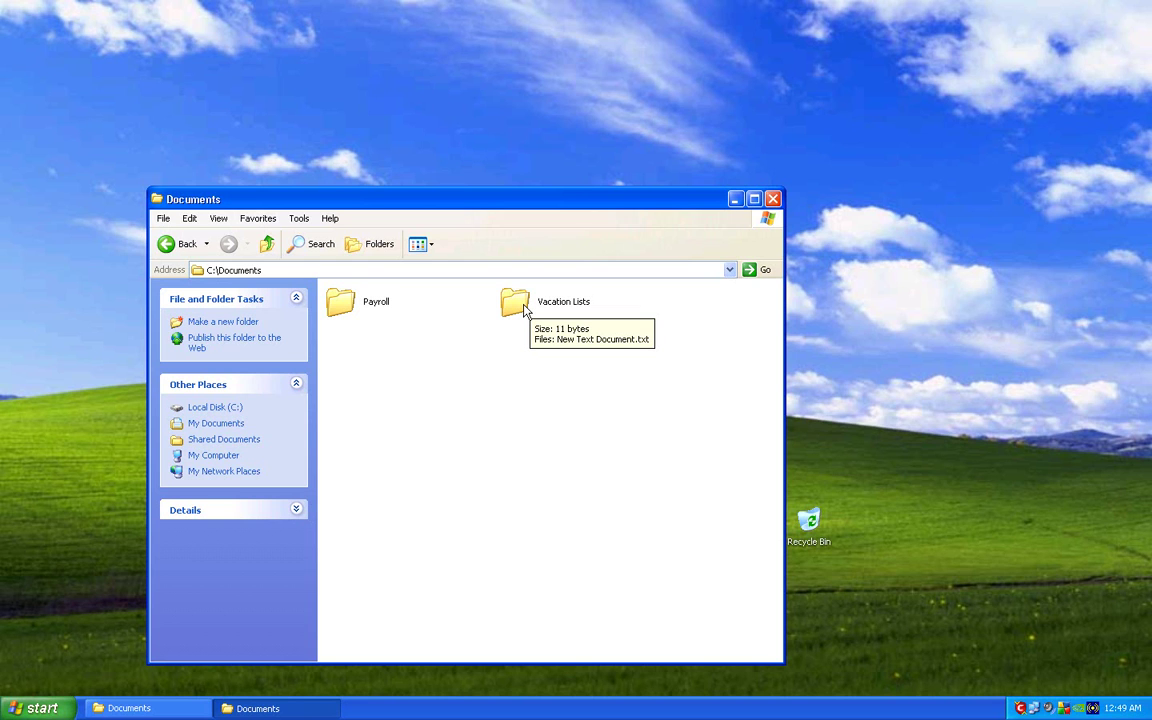
pyautogui.click(524, 311)
pyautogui.press('F2')
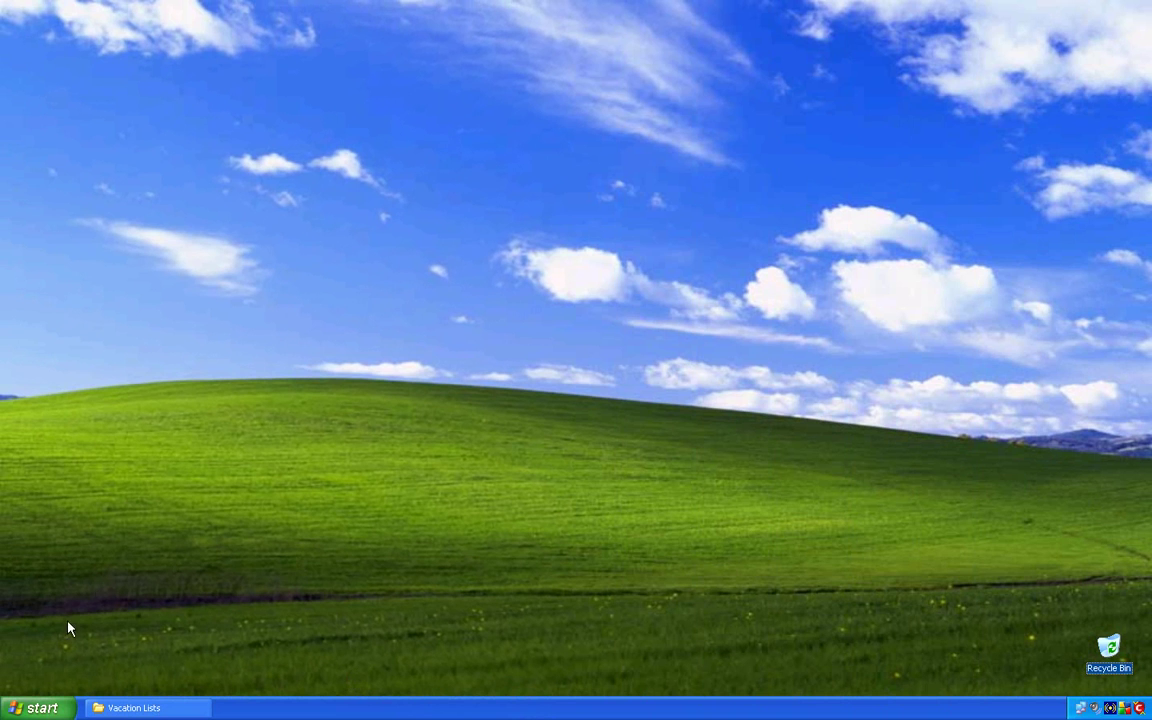
# Step: In the session of the user Trusted, open the Vacation Lists folder in C:\Documents
pyautogui.click(38, 708)
pyautogui.click(225, 470)
pyautogui.doubleClick(386, 360)
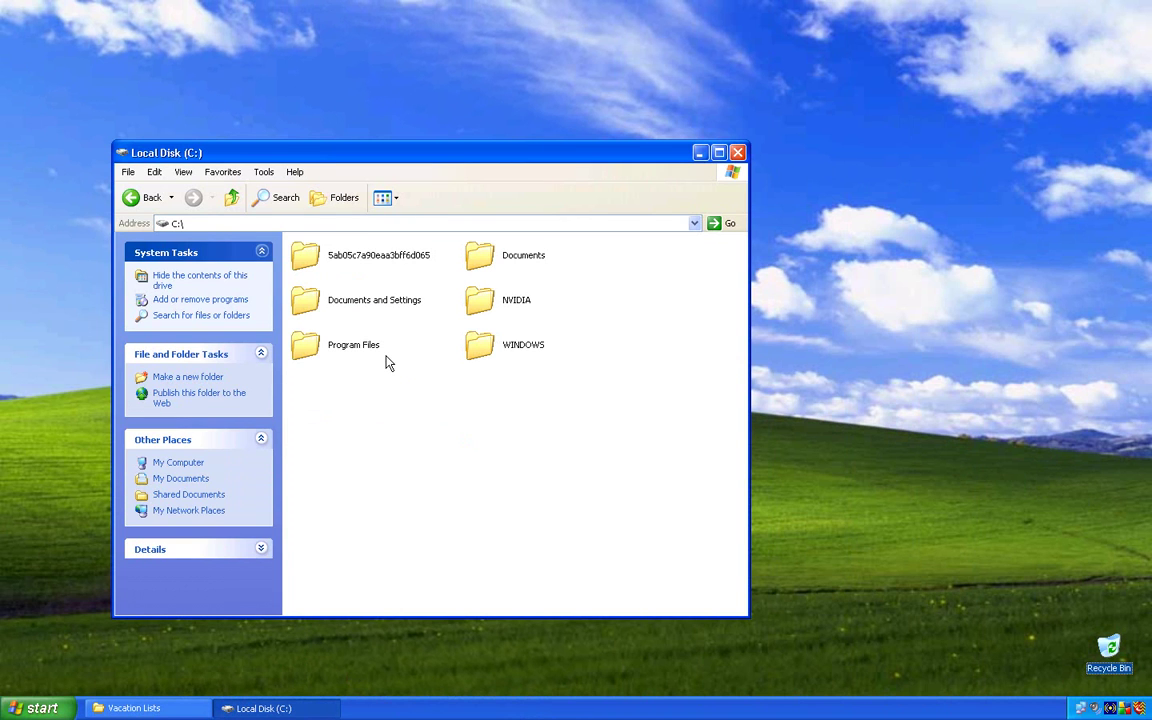
pyautogui.doubleClick(512, 261)
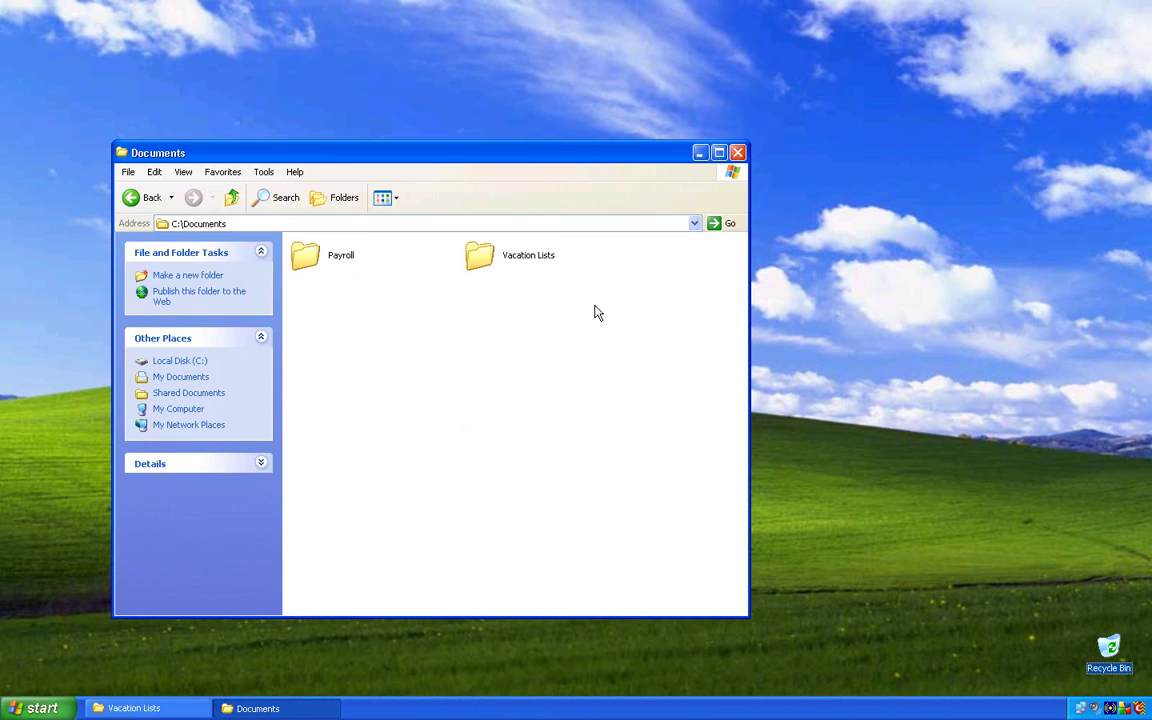
pyautogui.click(536, 263)
pyautogui.doubleClick(536, 263)
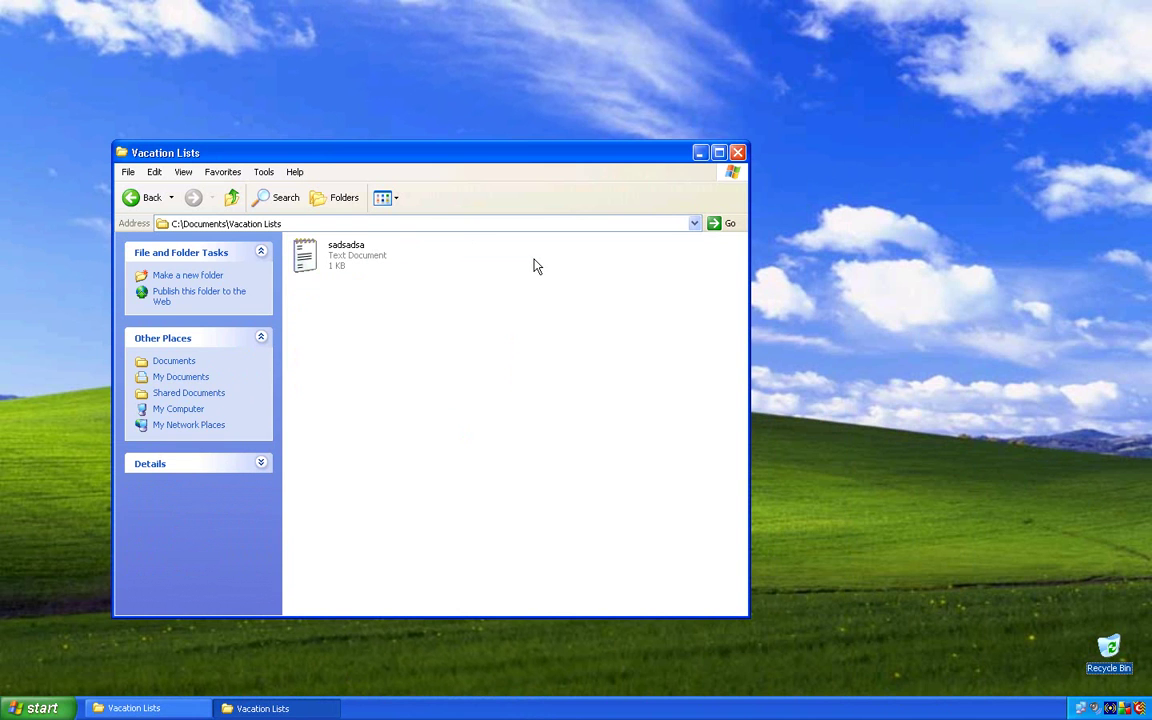
# Step: Open the sadsadsa text document and check which user account is logged on
pyautogui.doubleClick(372, 260)
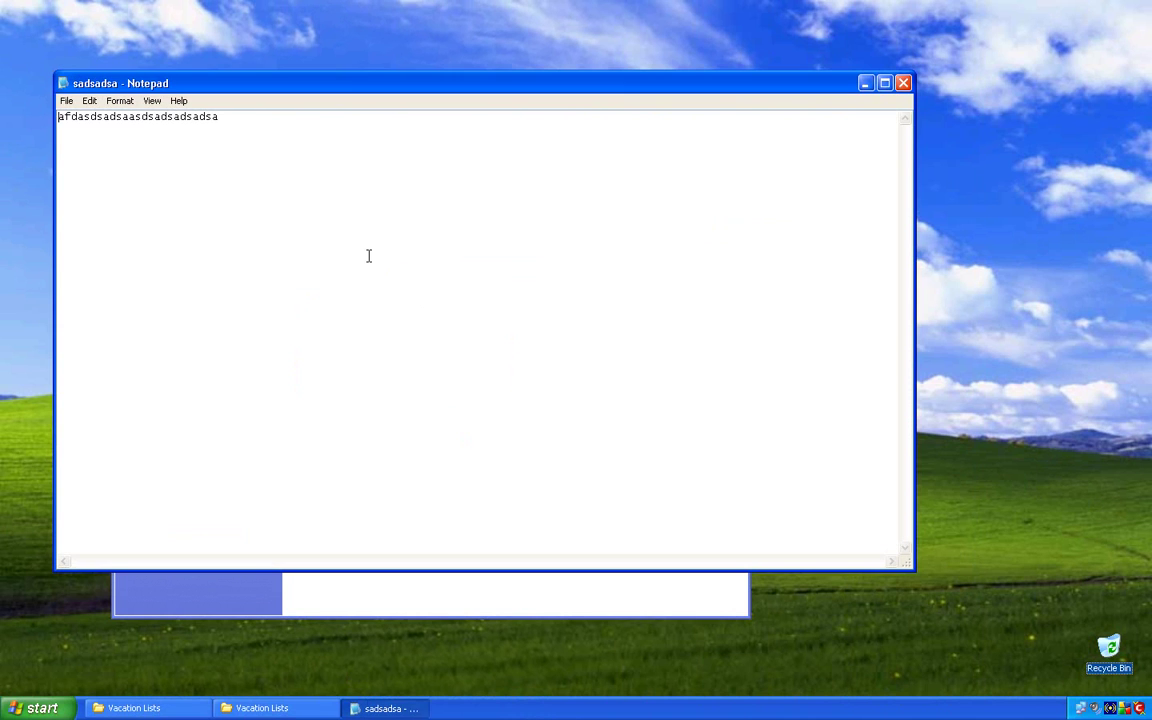
pyautogui.click(40, 708)
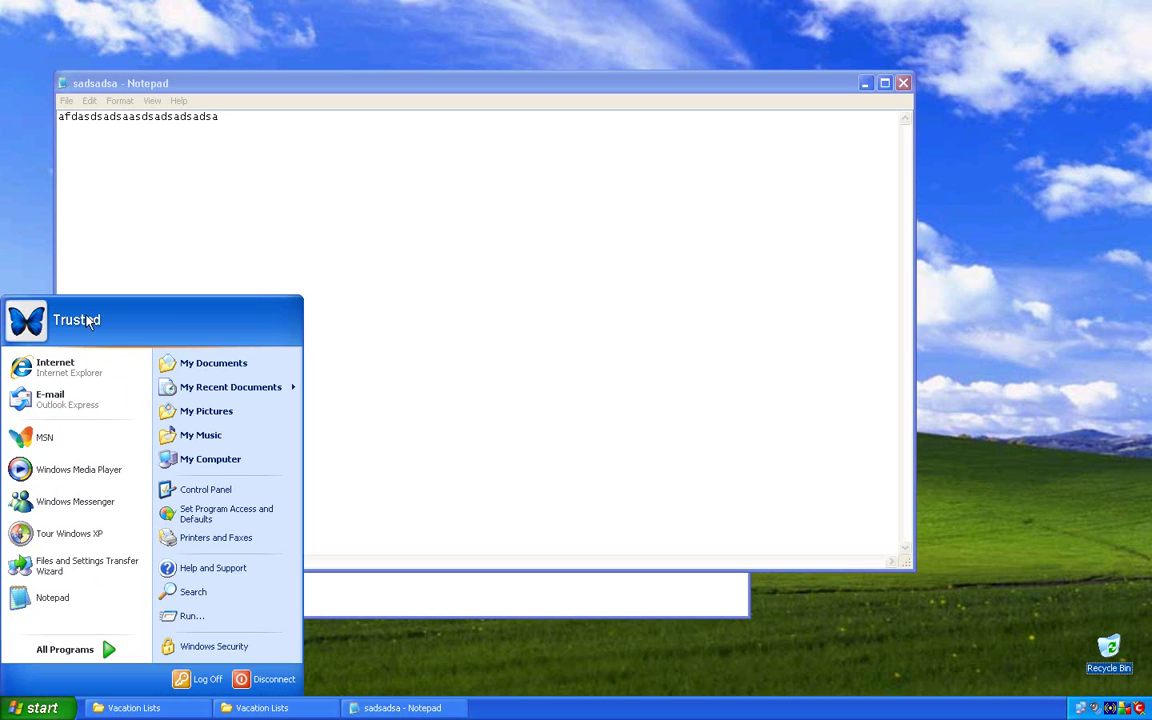
pyautogui.click(307, 229)
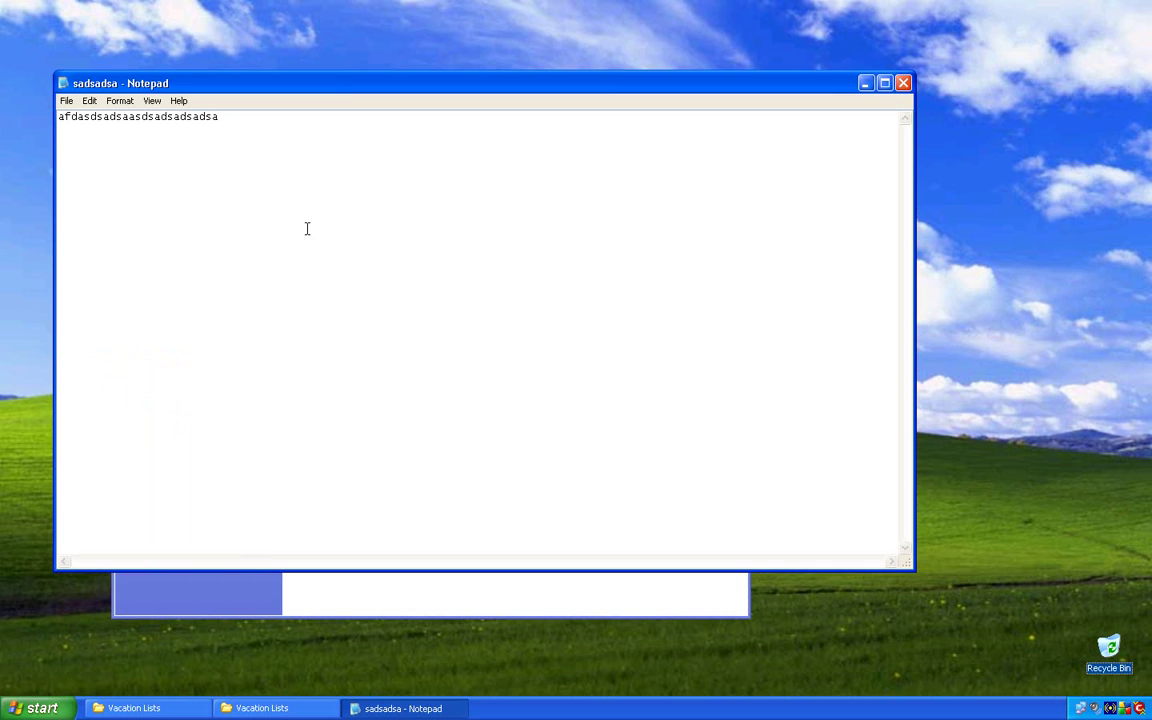
# Step: Replace the document's text with "Trusted gets 40 weeks vacation" and try to save it in the Vacation Lists folder
pyautogui.hotkey('ctrl', 'a')
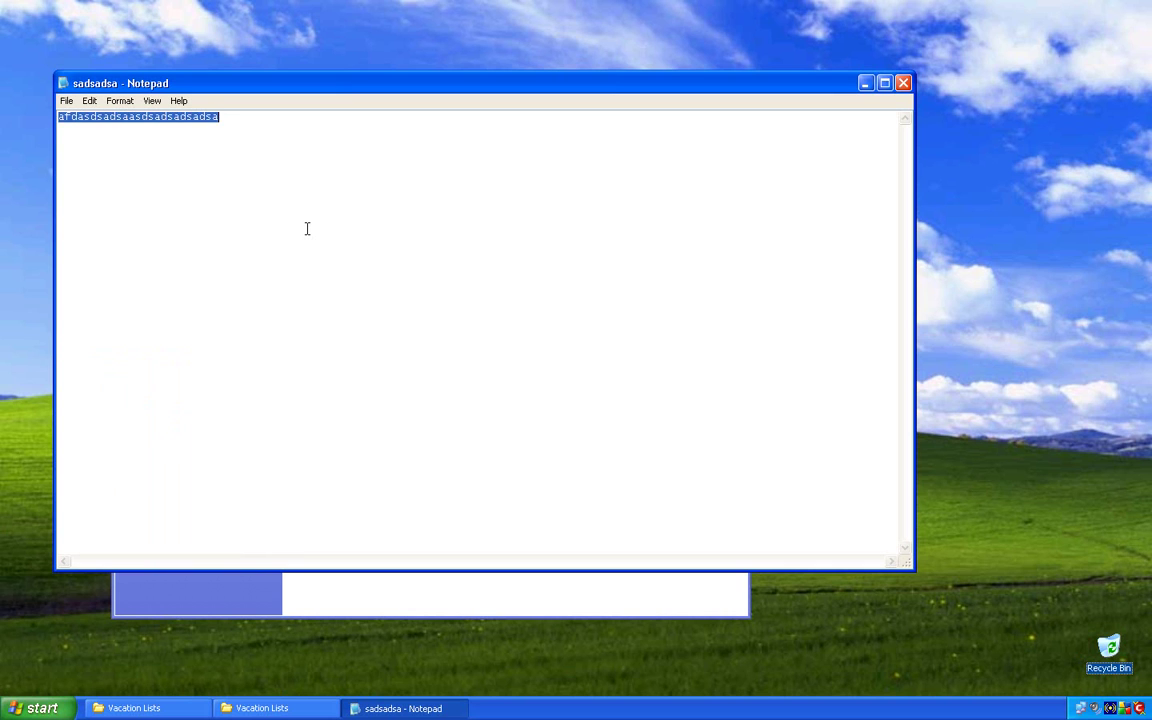
pyautogui.press('BackSpace')
pyautogui.write('Tr')
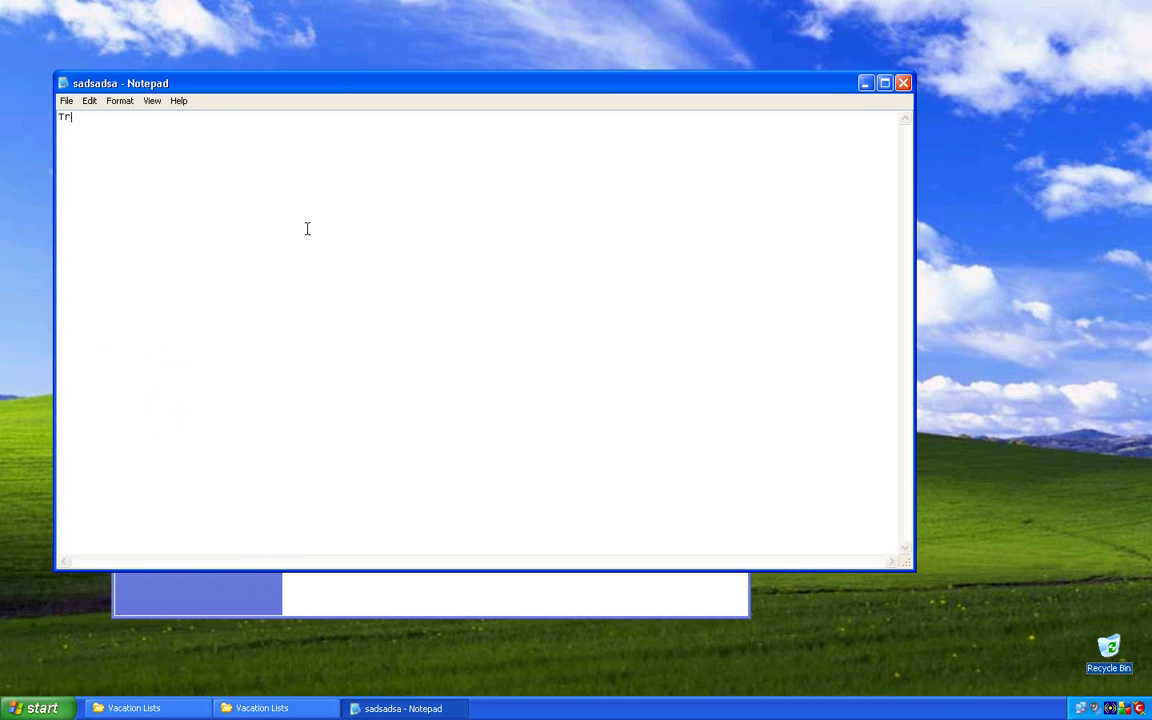
pyautogui.write('usted gets 40 weeks vacation')
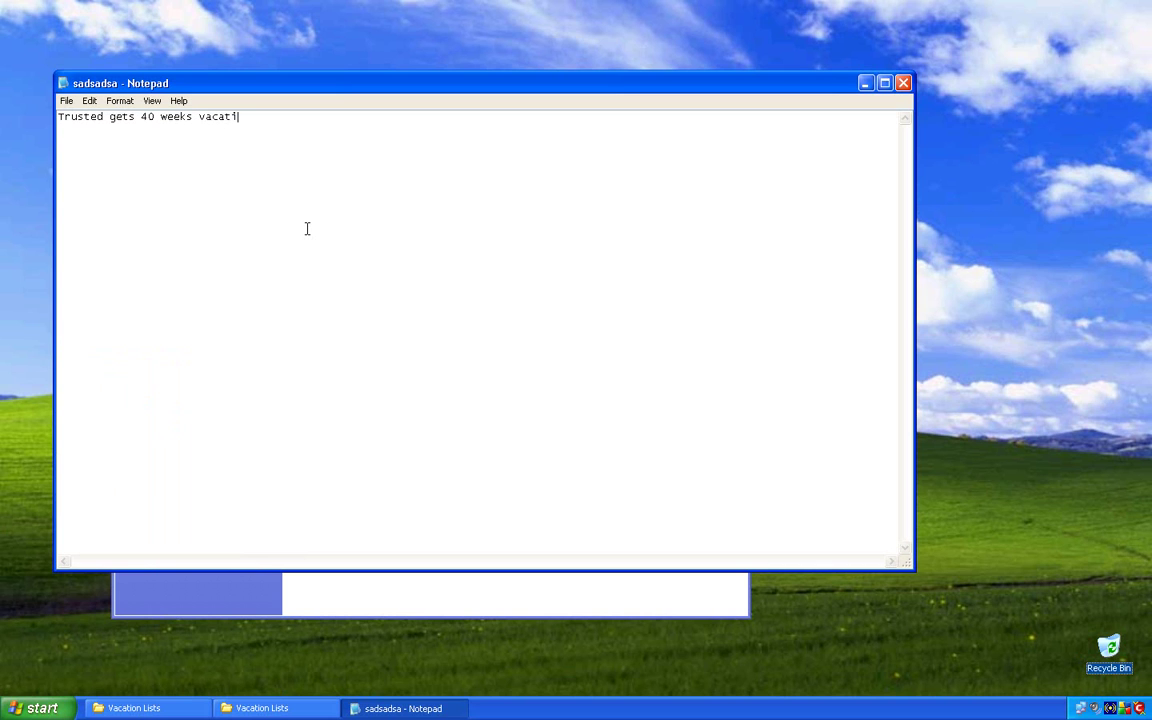
pyautogui.click(70, 104)
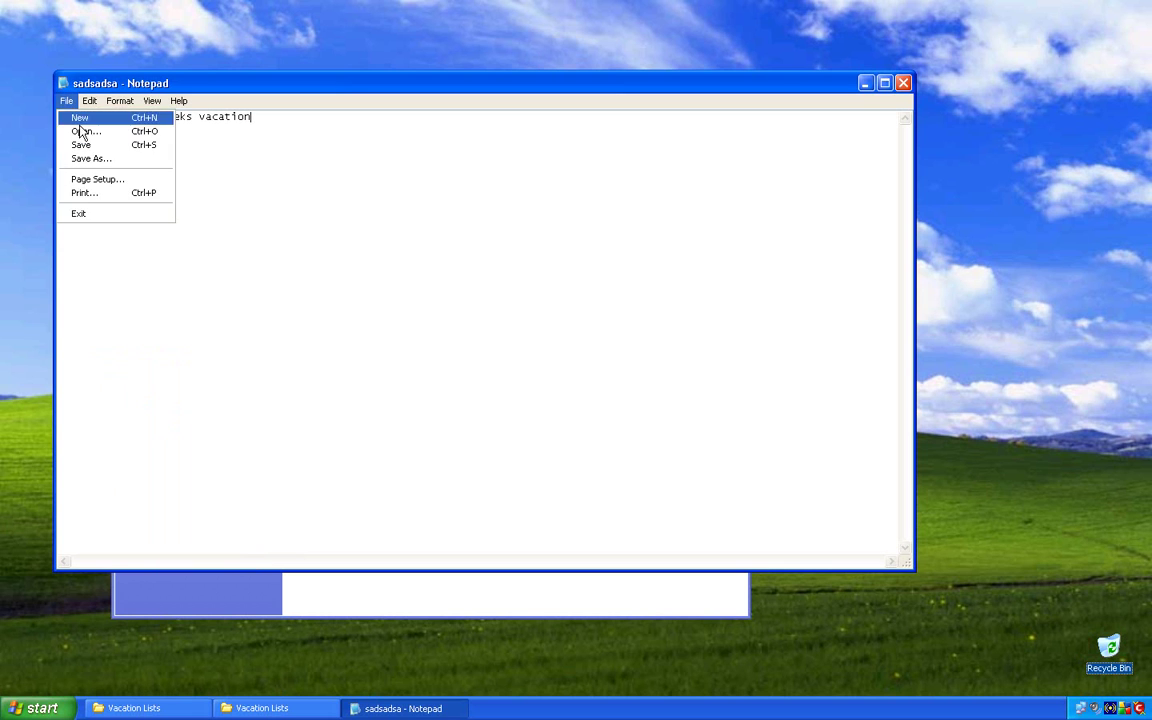
pyautogui.click(78, 144)
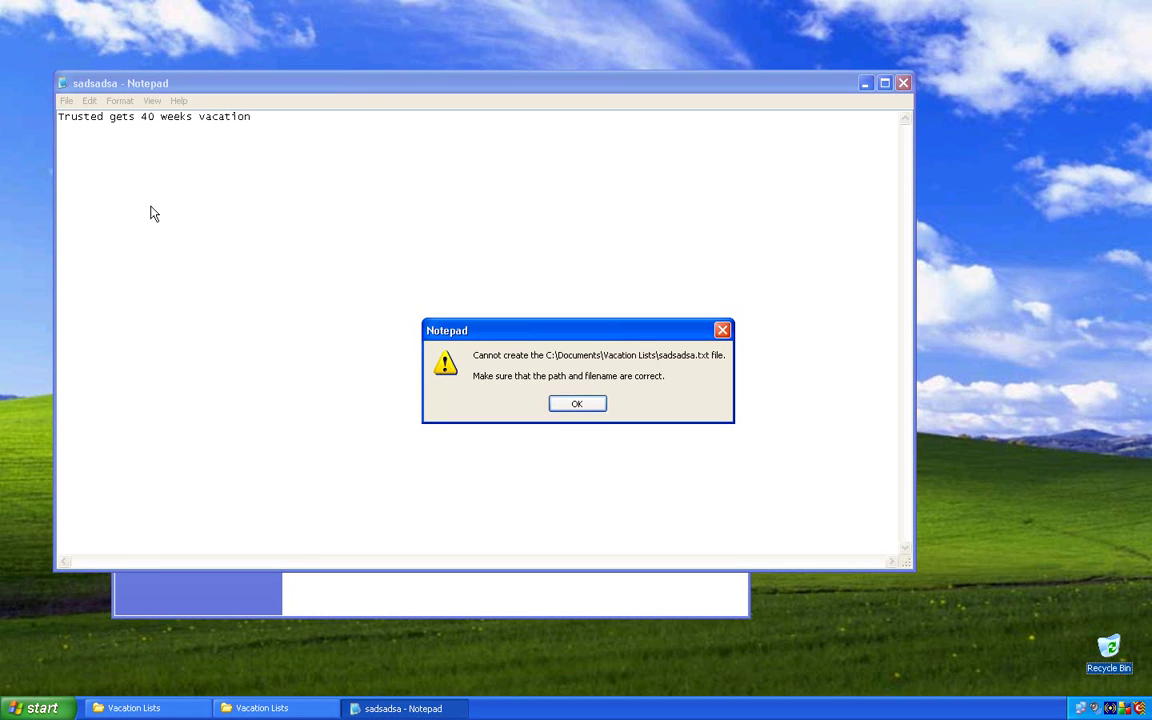
# Step: Cancel saving under another name and close the sadsadsa document without saving the changes
pyautogui.click(577, 403)
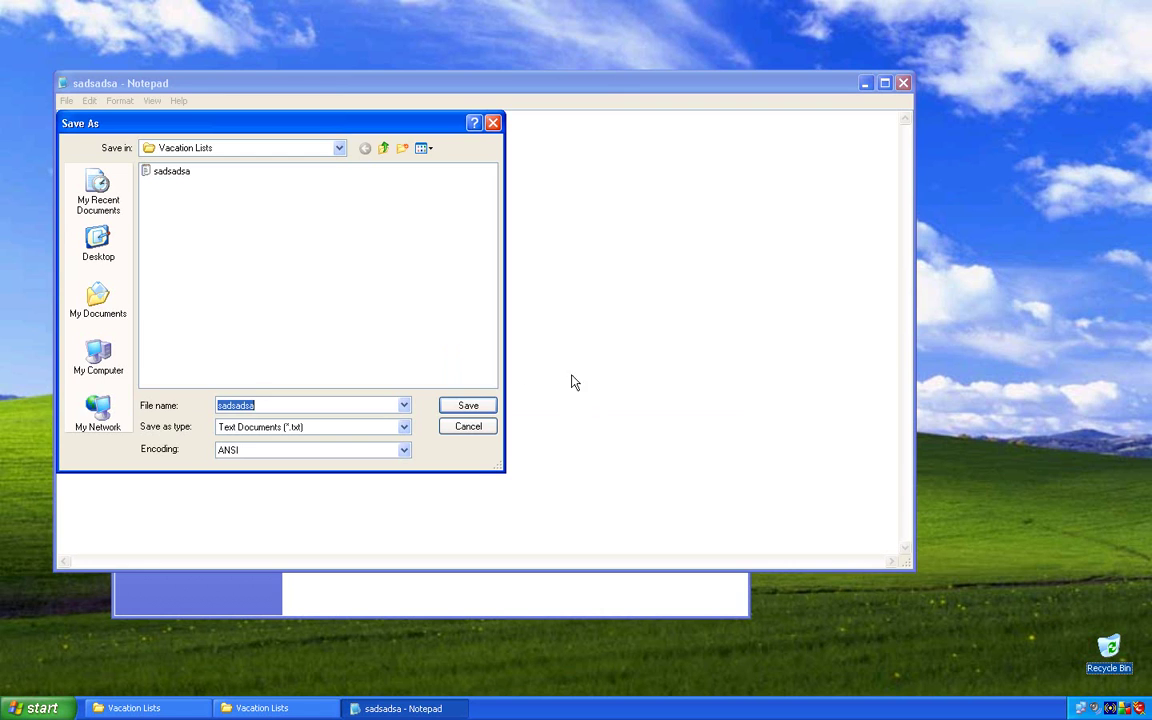
pyautogui.click(468, 424)
pyautogui.click(905, 84)
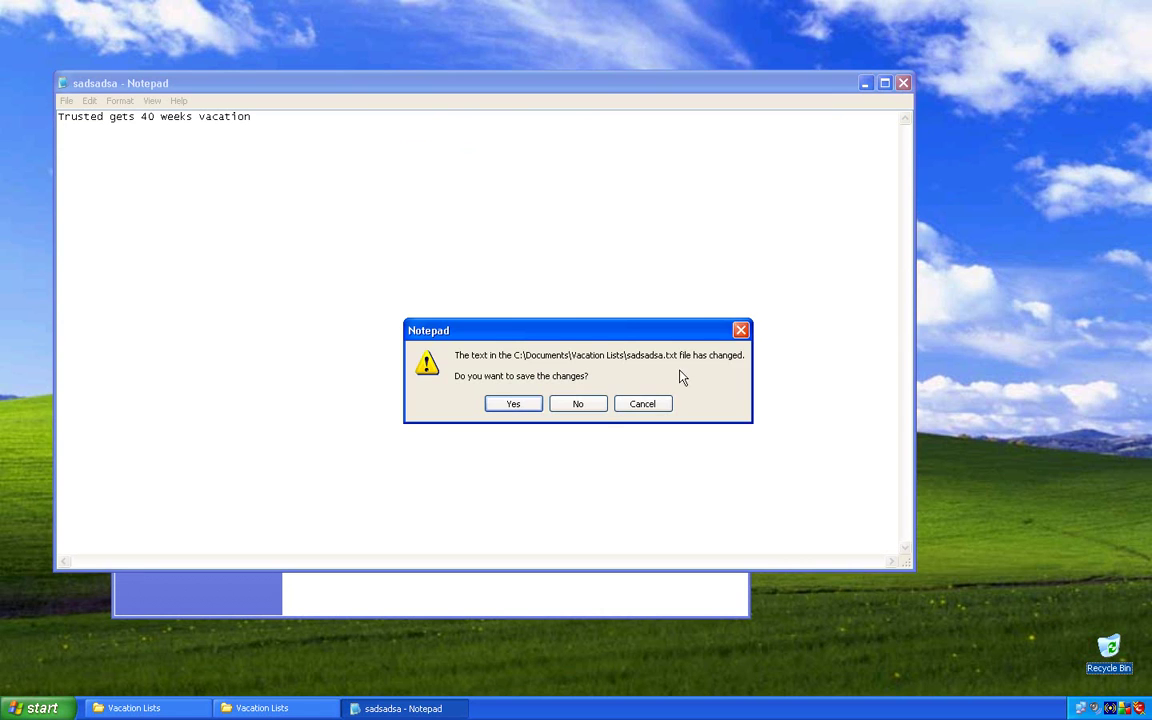
pyautogui.click(592, 404)
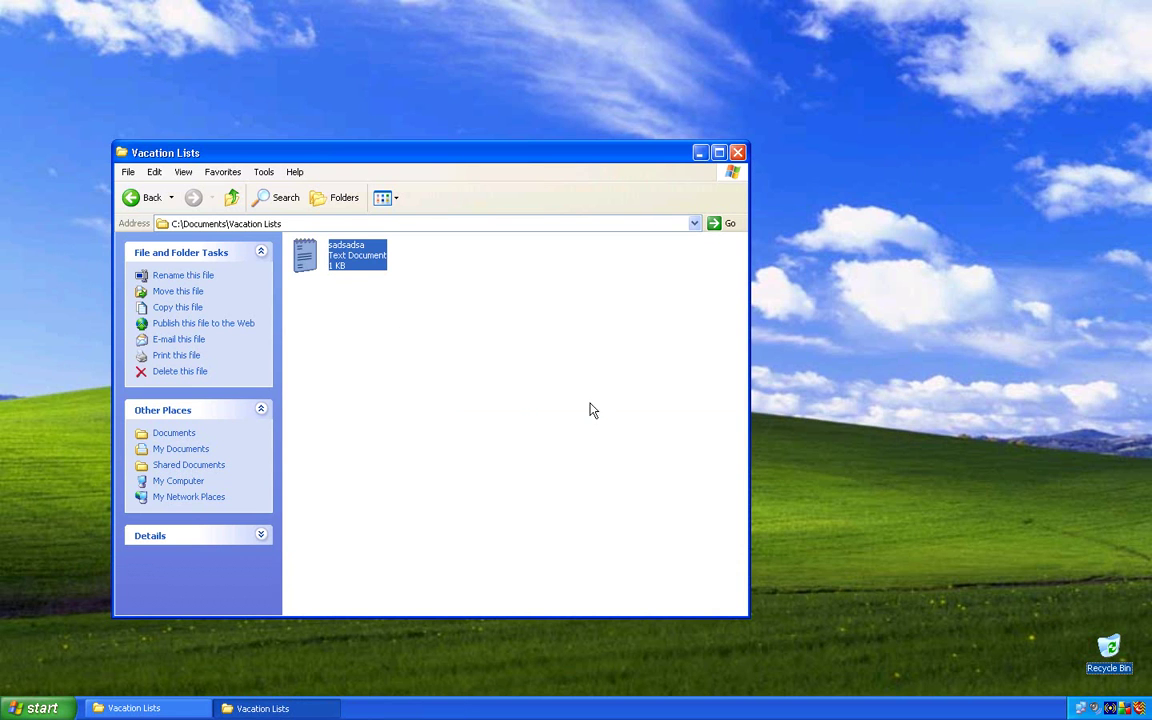
# Step: Try to rename the sadsadsa file as adasdsadasdsadasdsad, and return to the Documents folder
pyautogui.click(371, 254)
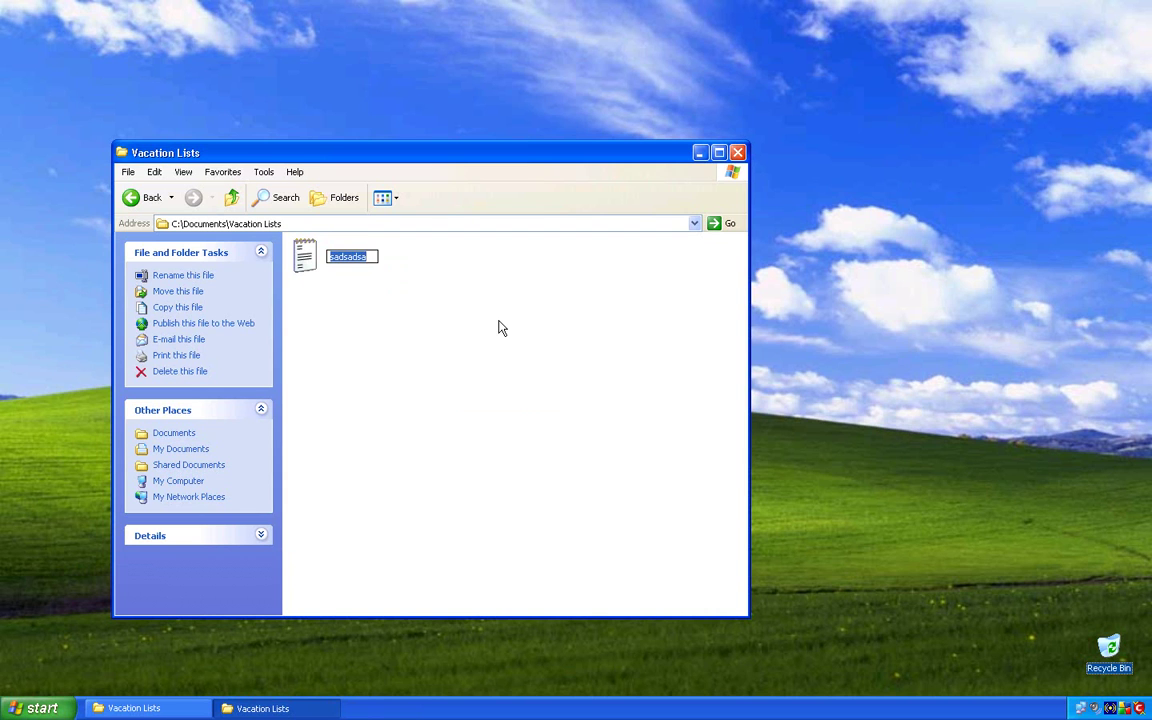
pyautogui.write('adasdsadasdsadasdsad')
pyautogui.click(450, 383)
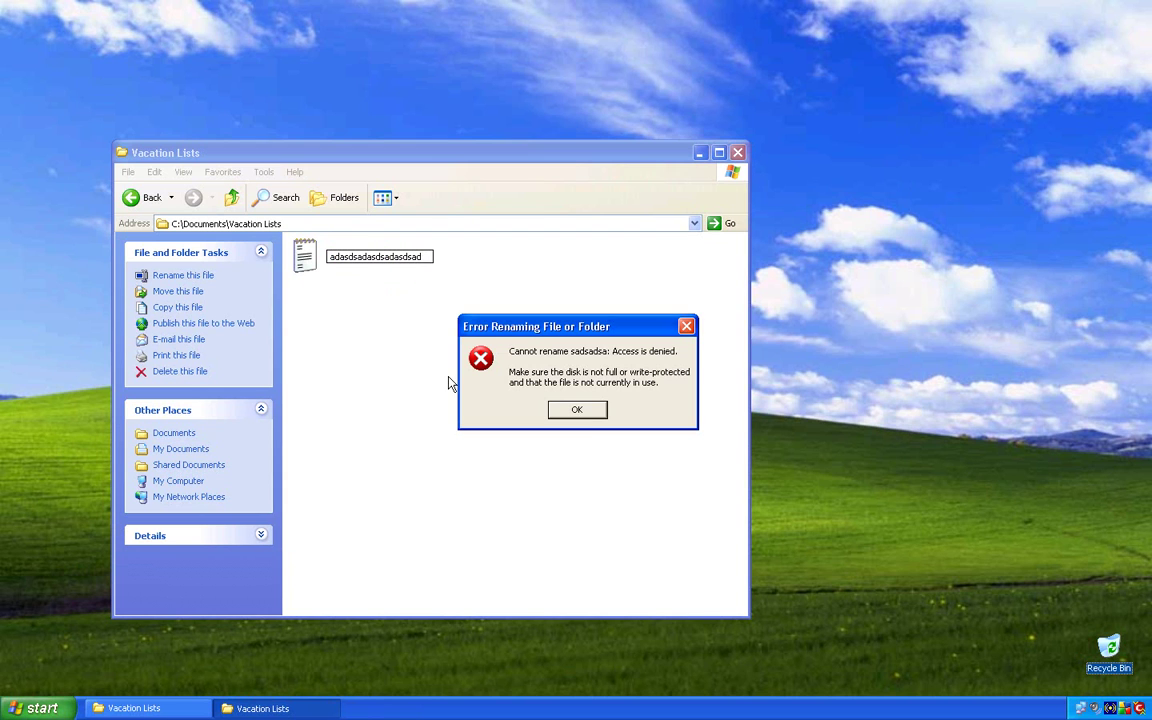
pyautogui.click(596, 415)
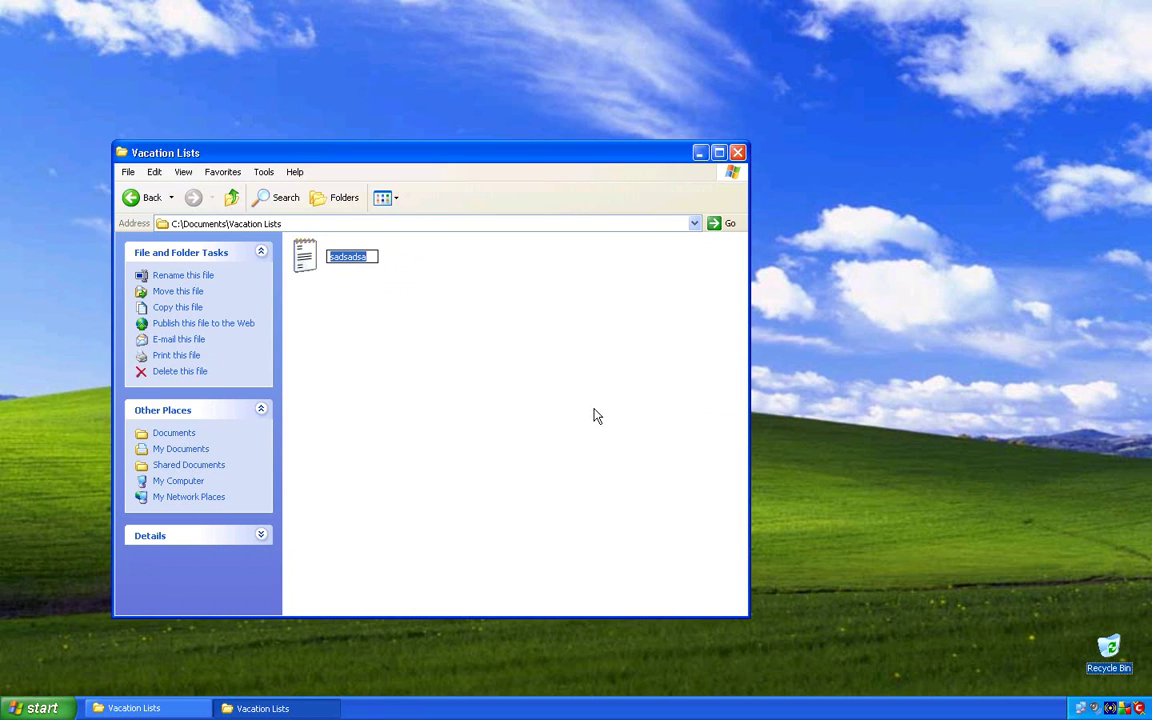
pyautogui.click(466, 381)
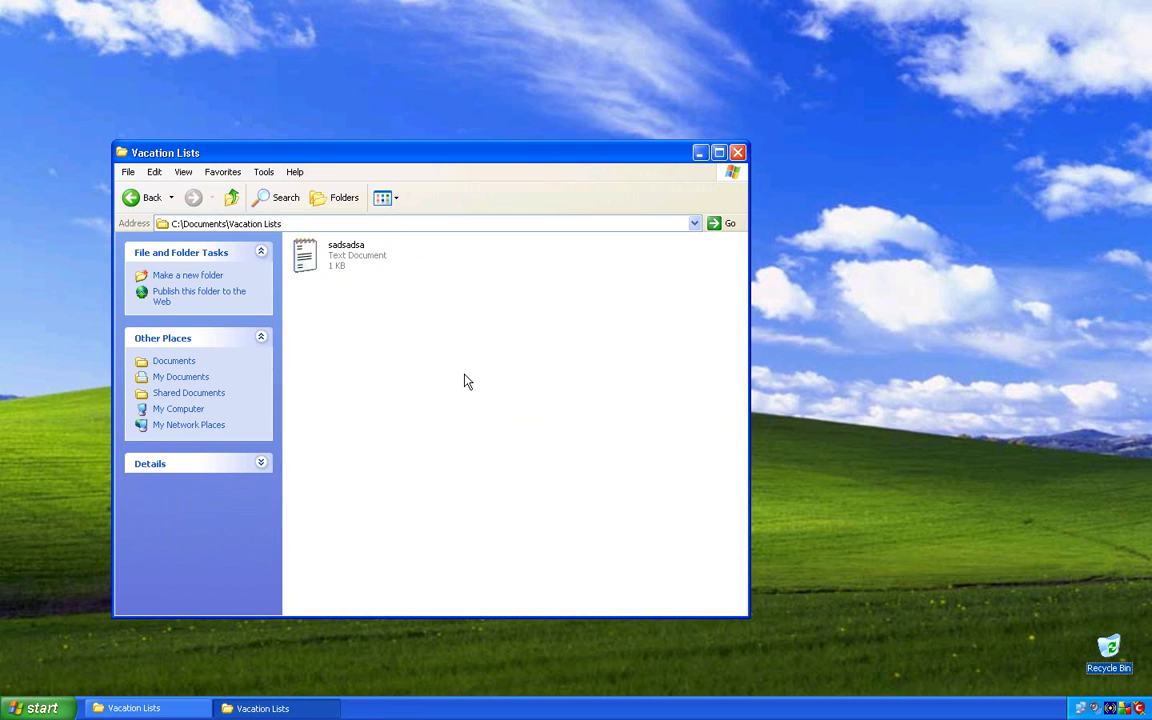
pyautogui.click(158, 197)
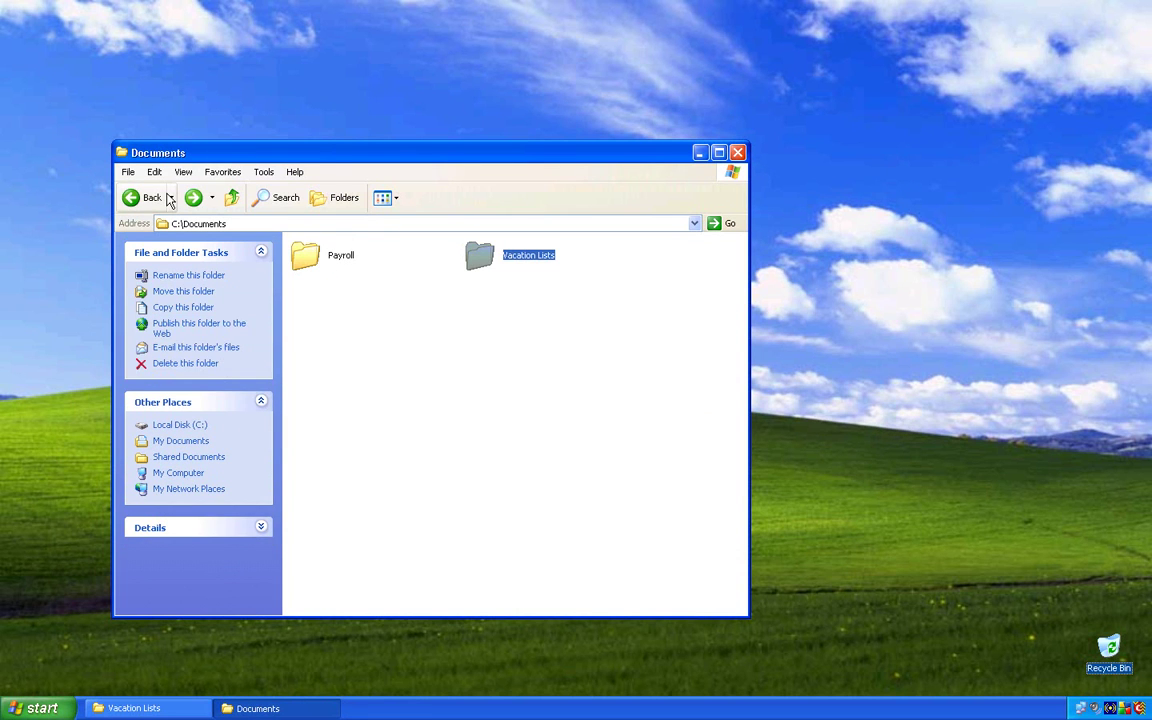